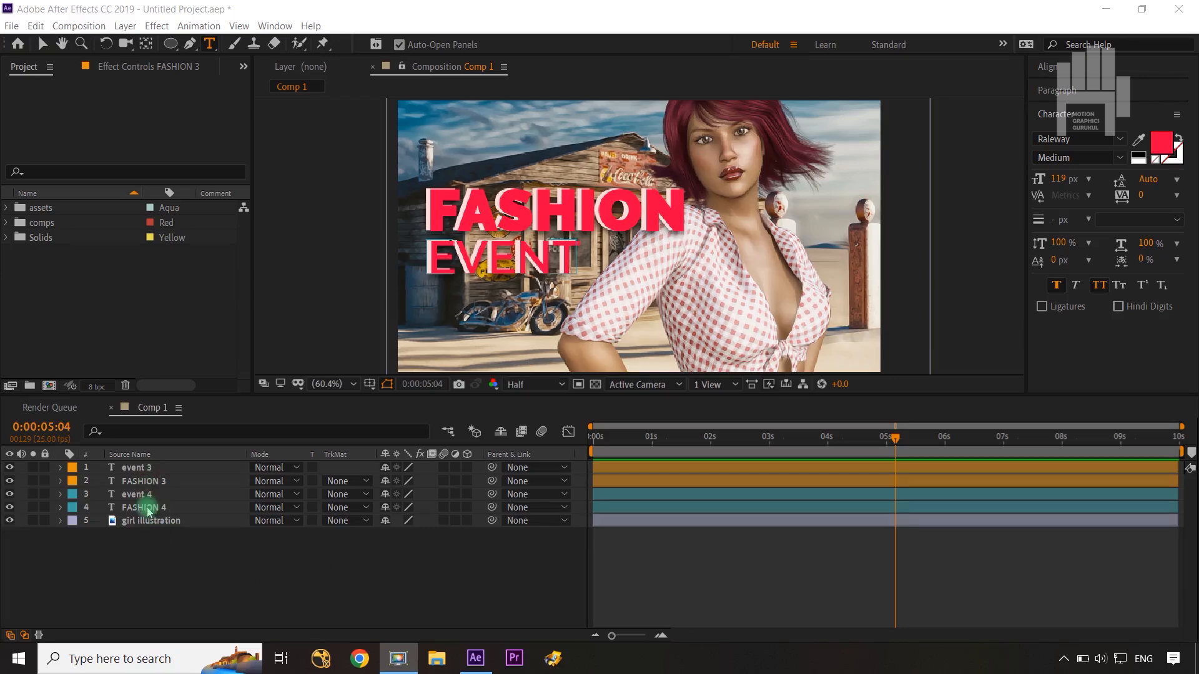
Solo the girl illustration layer, followed by both FASHION layers and both event layers.
left_click(33, 521)
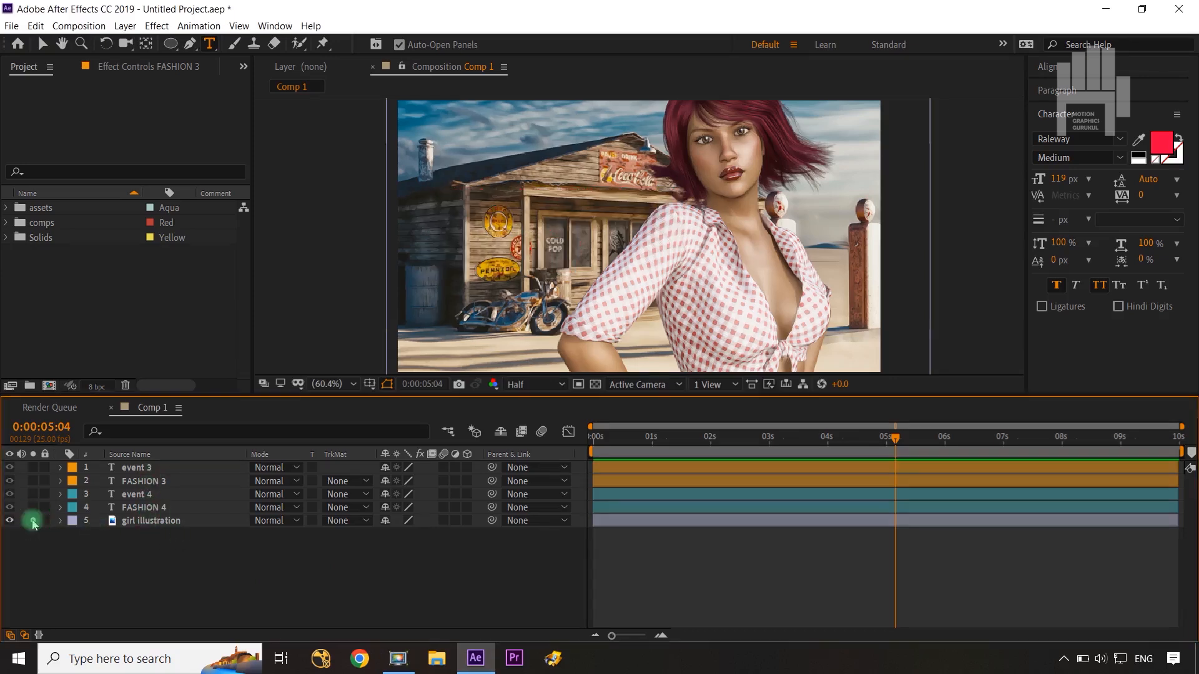
left_click(34, 507)
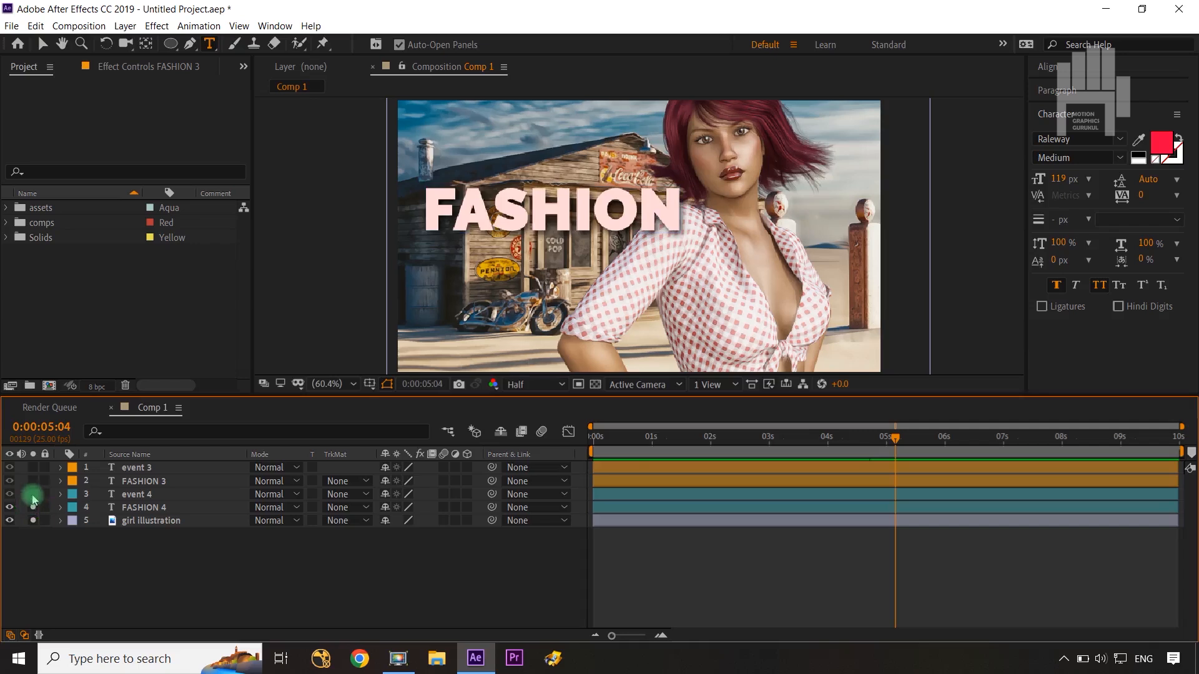
left_click(33, 494)
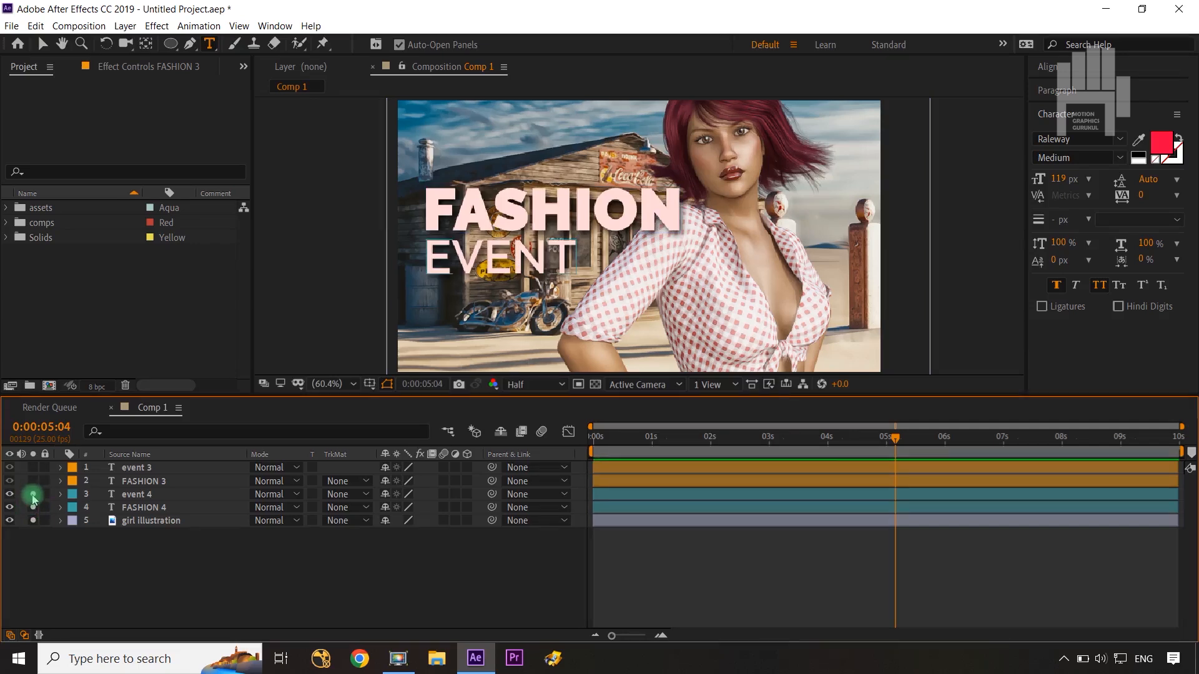
left_click(33, 481)
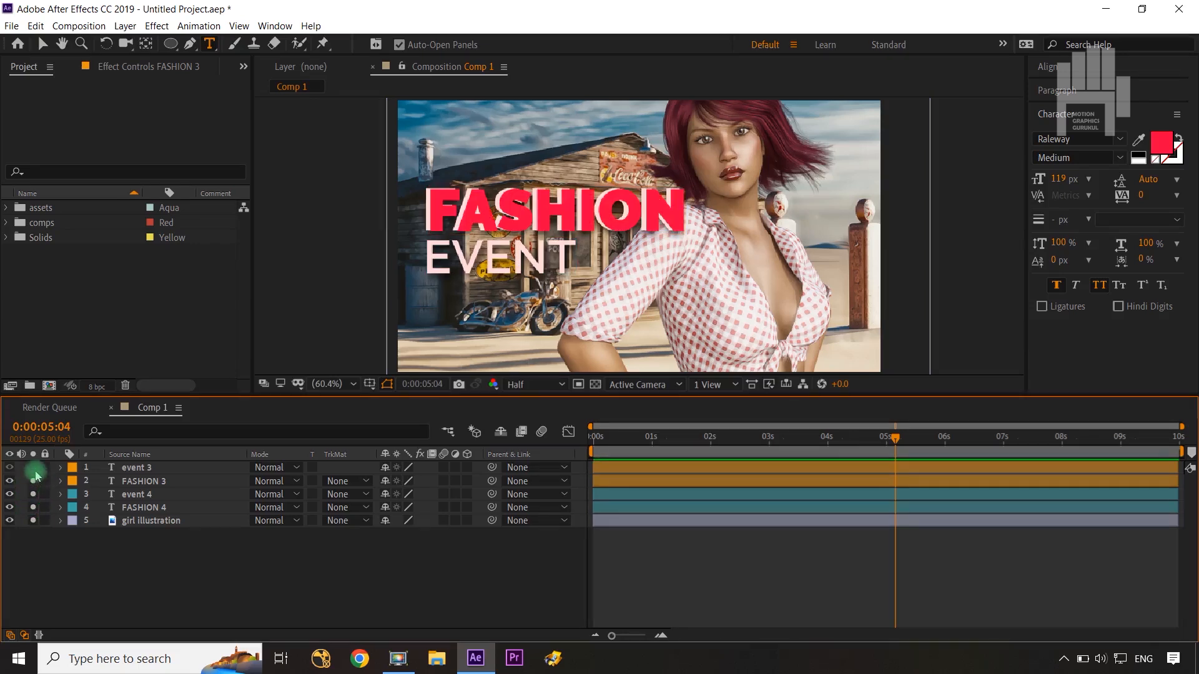
left_click(34, 468)
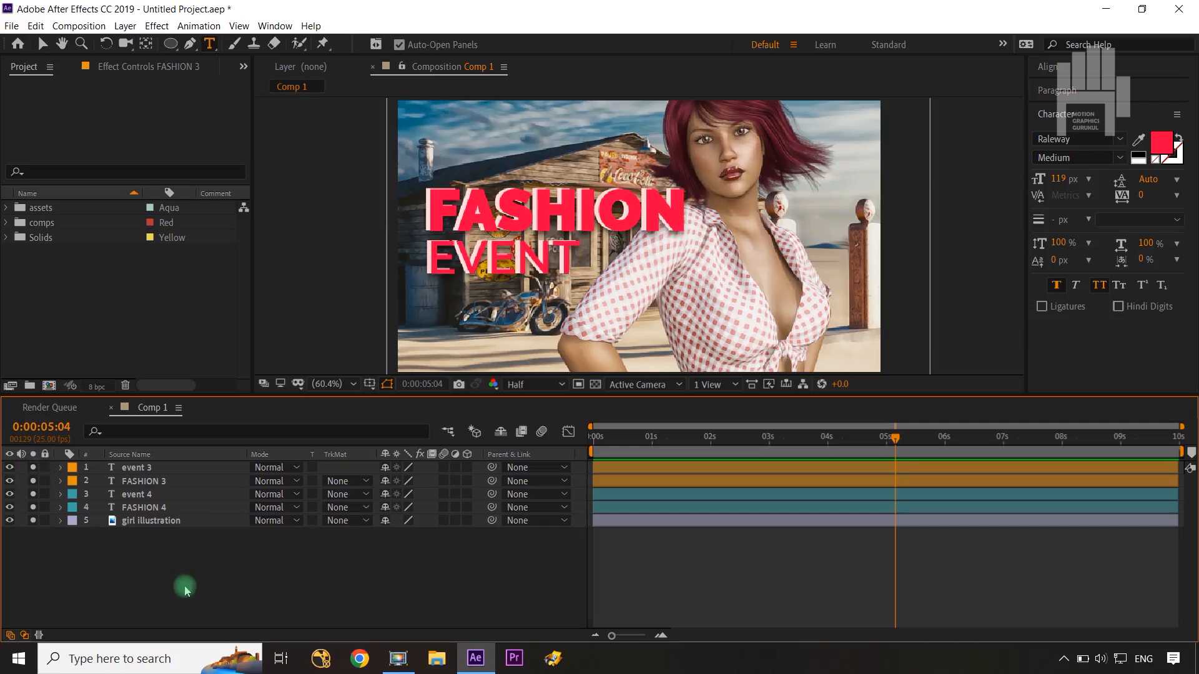
Pre-compose all five layers of Comp 1 into a new composition named main.
left_click_drag(178, 568, 169, 469)
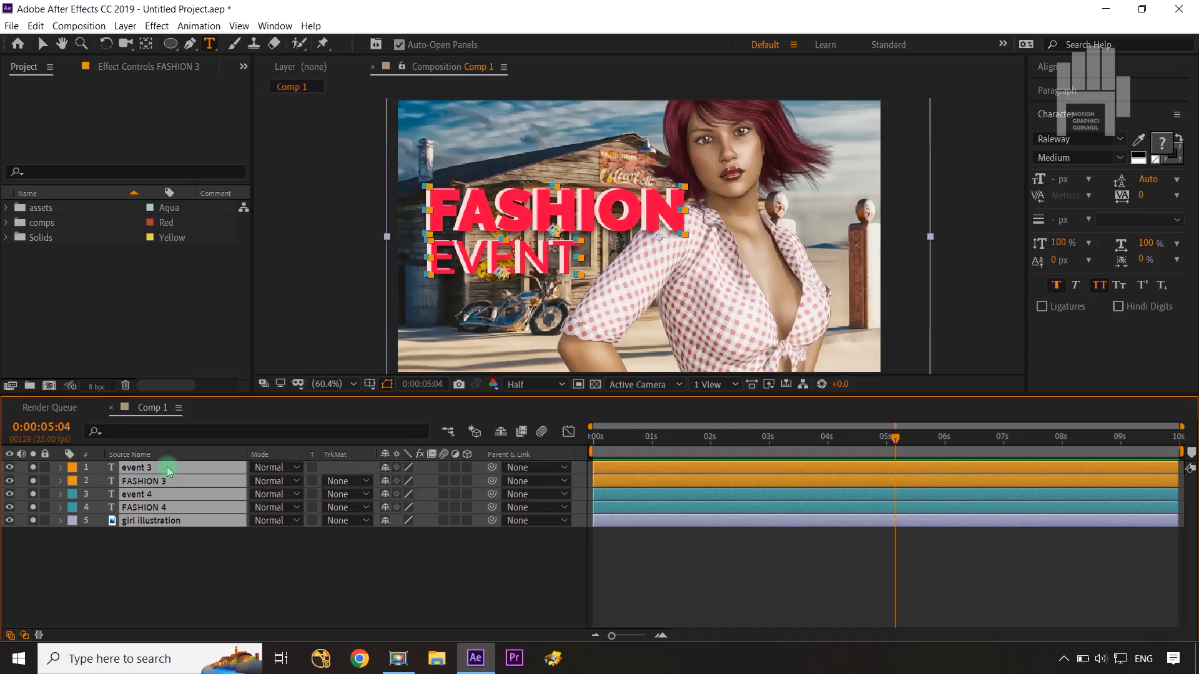
key("ctrl+shift+c")
type("ma")
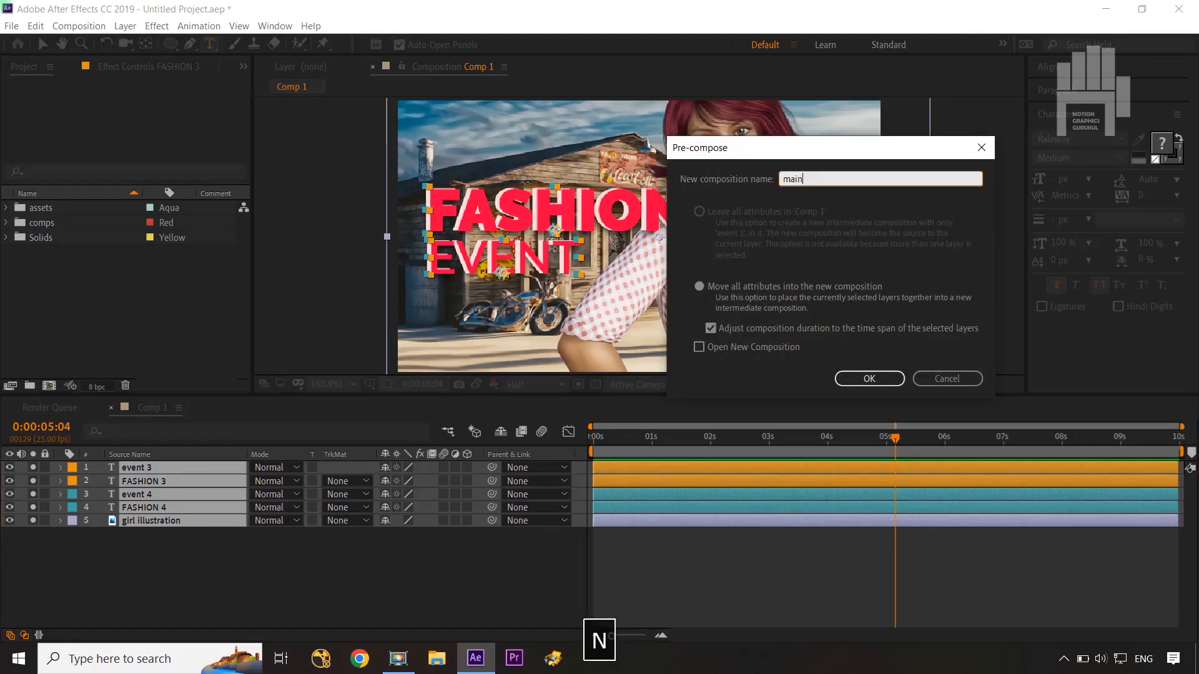
type("in")
left_click(874, 378)
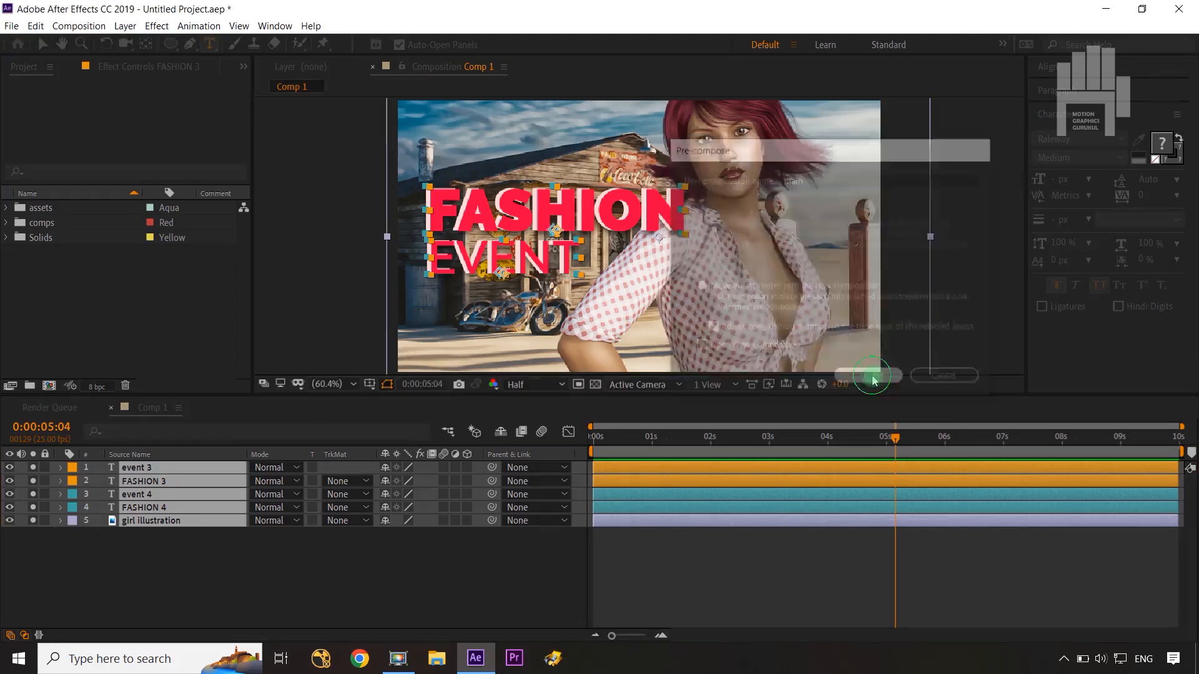
left_click(63, 542)
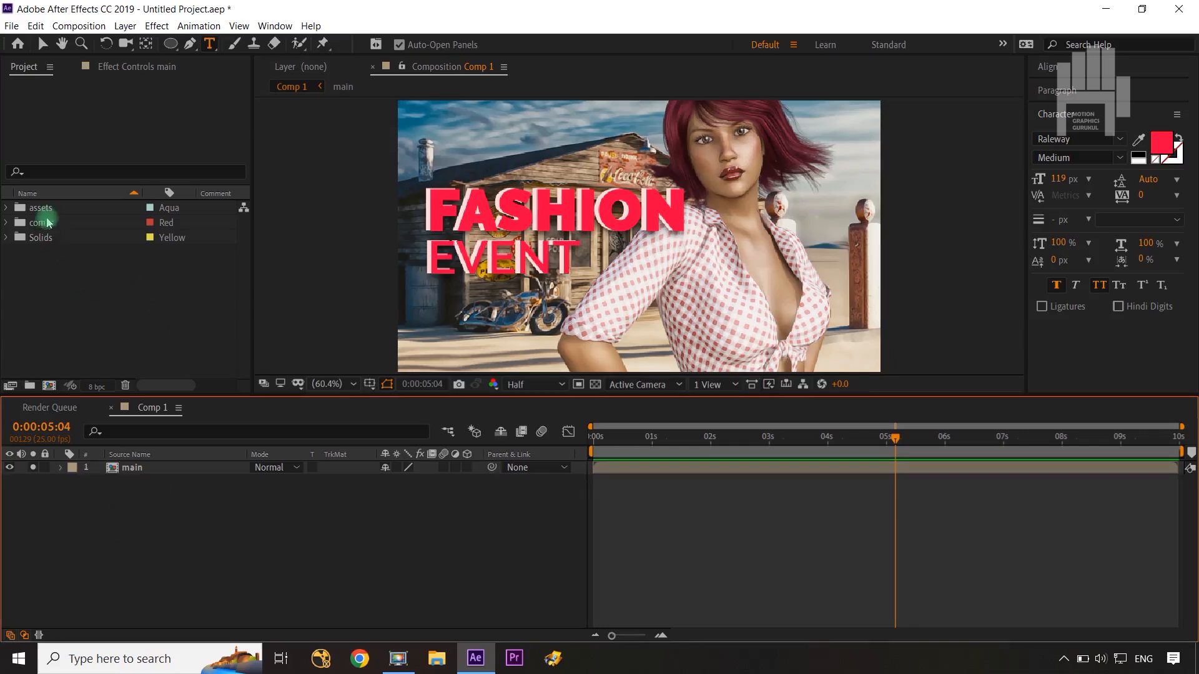
Duplicate the main composition inside the comps folder and rename the copy effect.
left_click(8, 224)
left_click(71, 256)
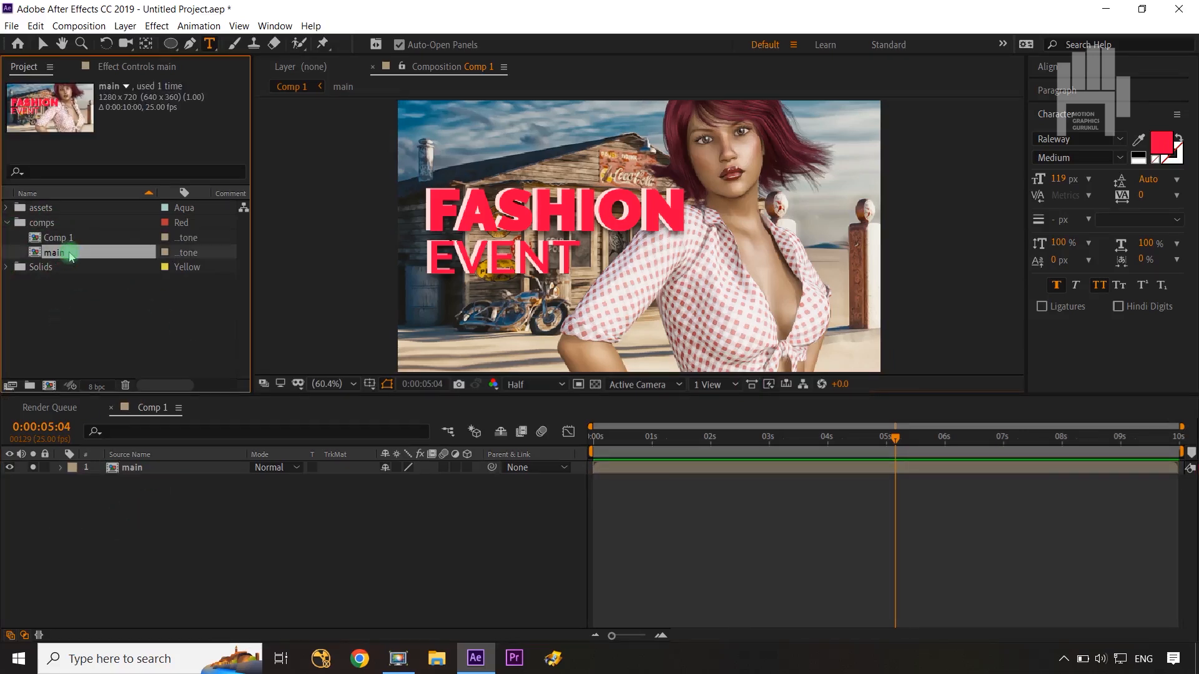
key("ctrl+d")
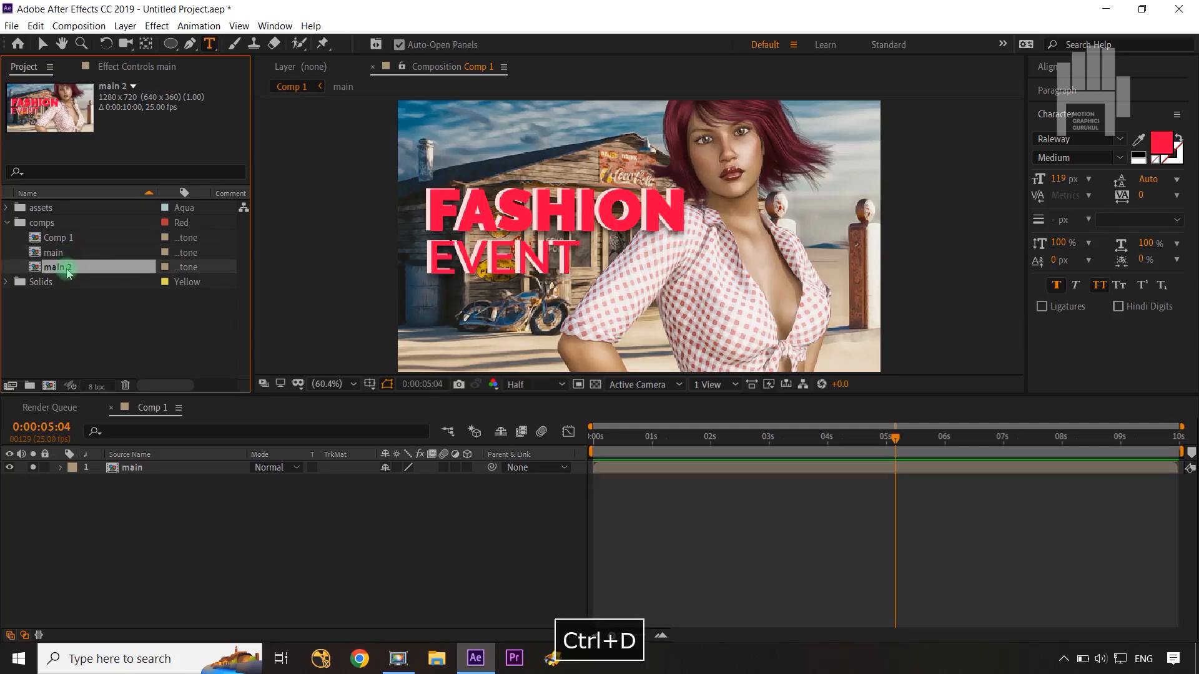
key("Return")
type("ef")
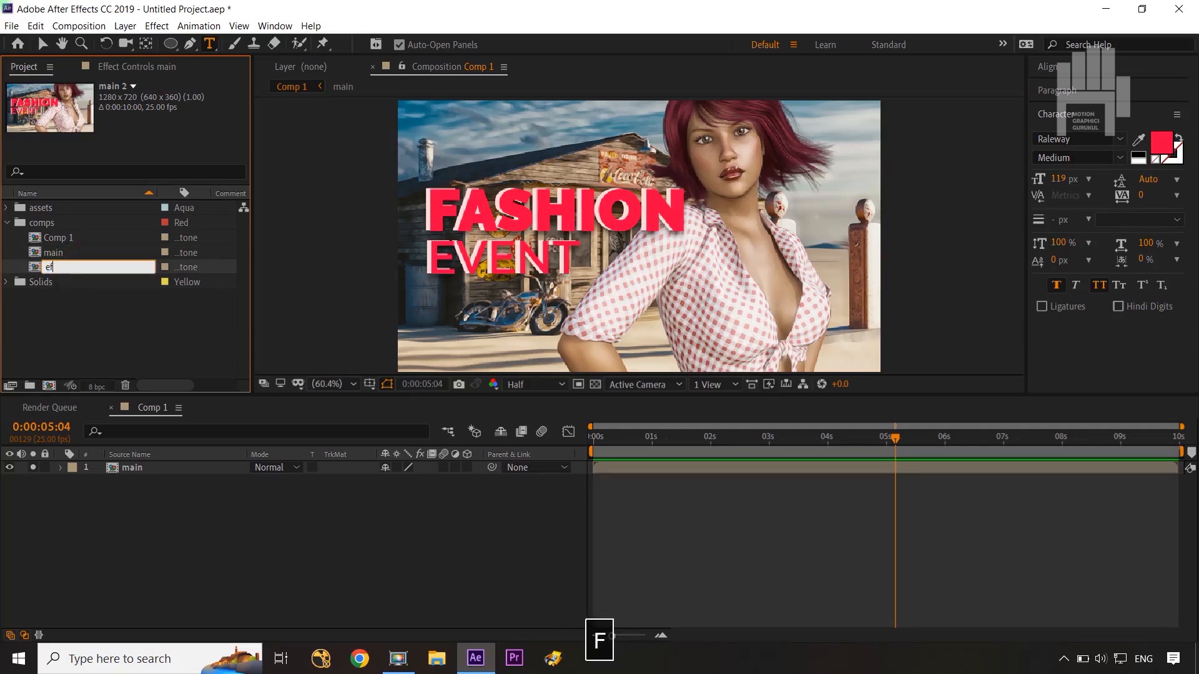
type("fect")
left_click(67, 289)
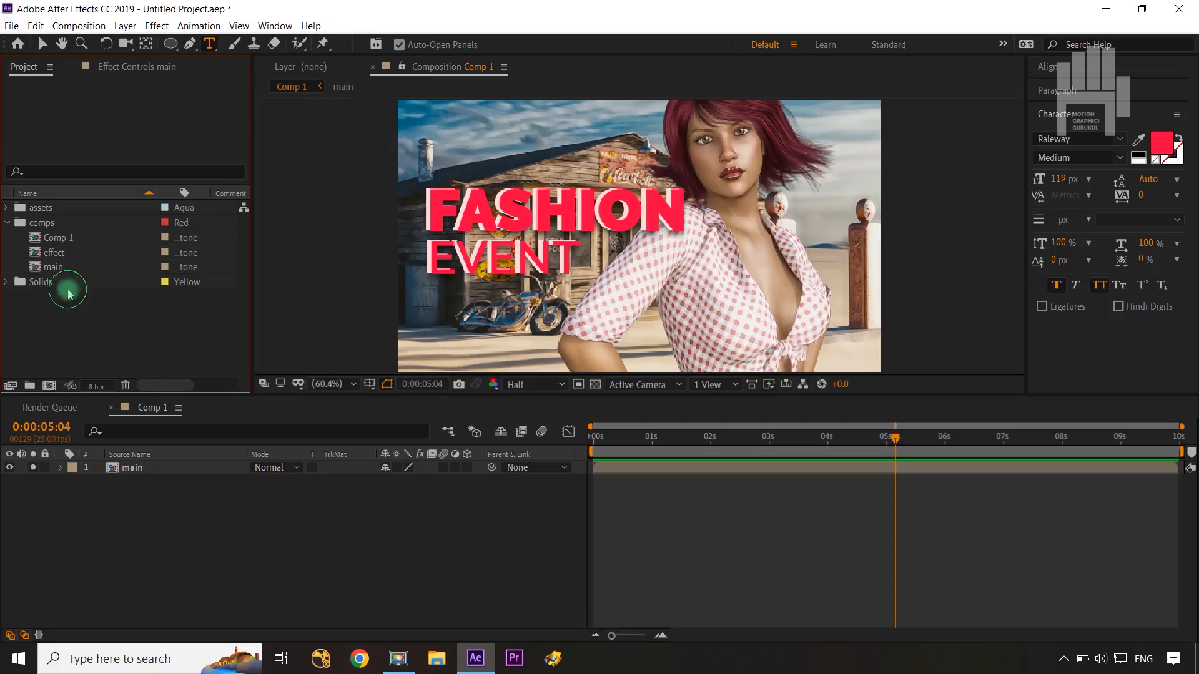
Add the effect composition above the main layer in Comp 1 and hide the main layer.
left_click_drag(55, 253, 133, 476)
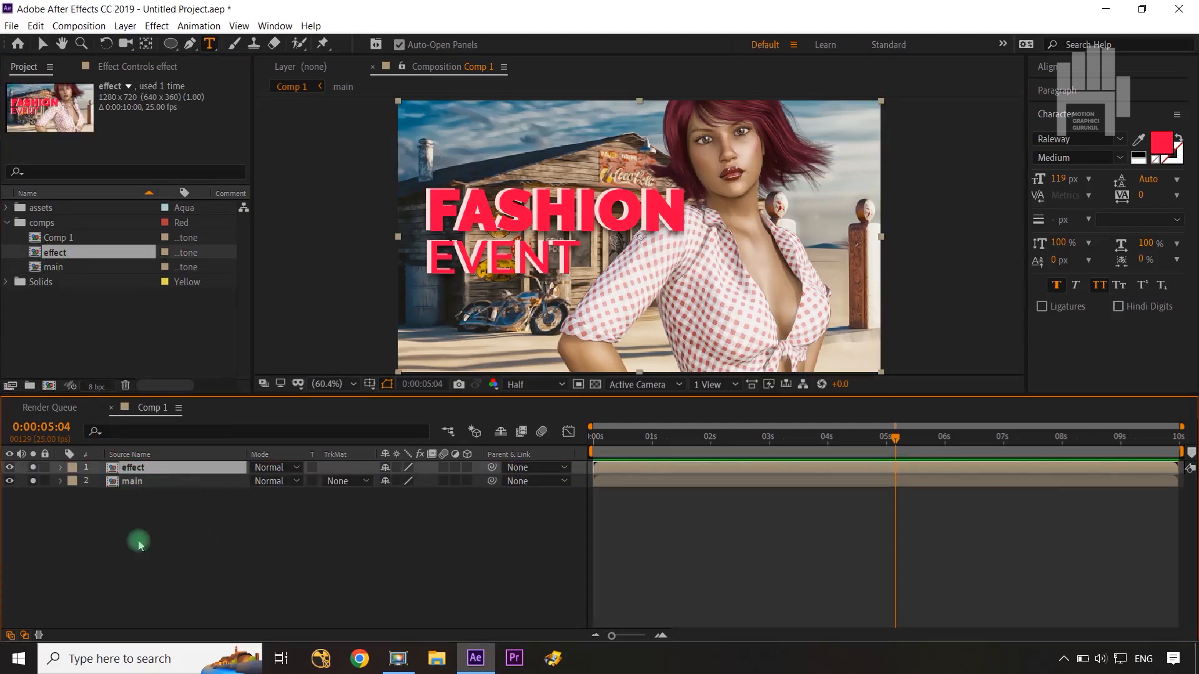
left_click(9, 480)
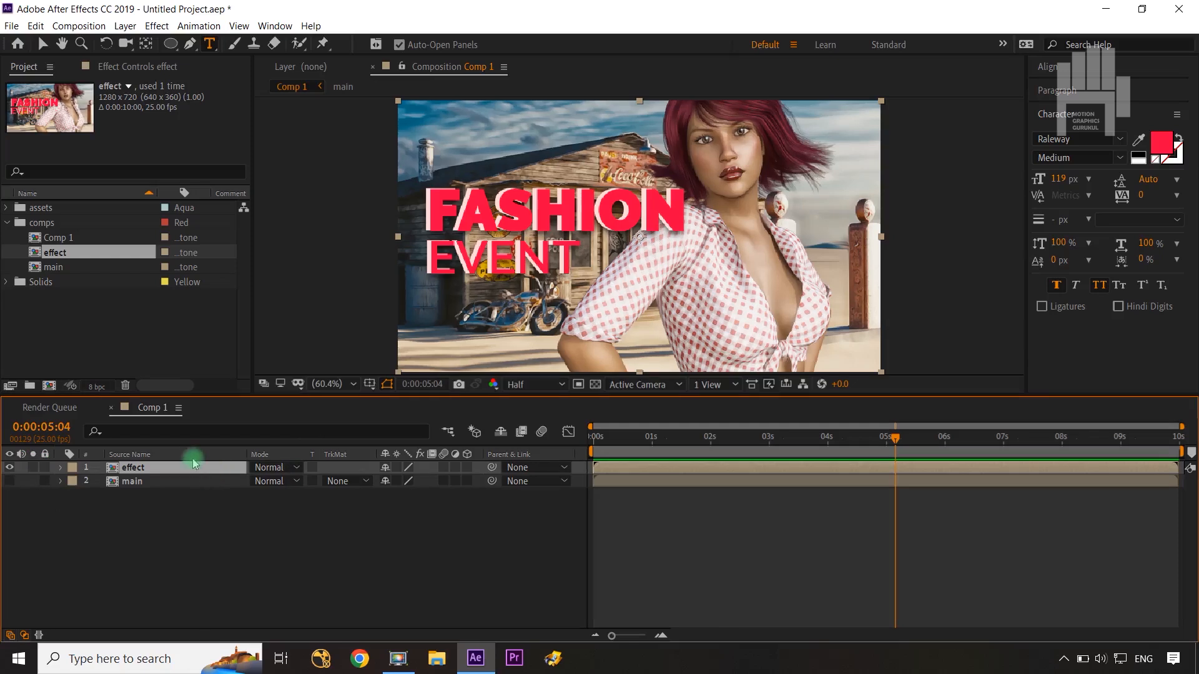
Apply the CC Mr. Mercury effect to the effect layer and preview it back to 0:00:03:09.
left_click(154, 25)
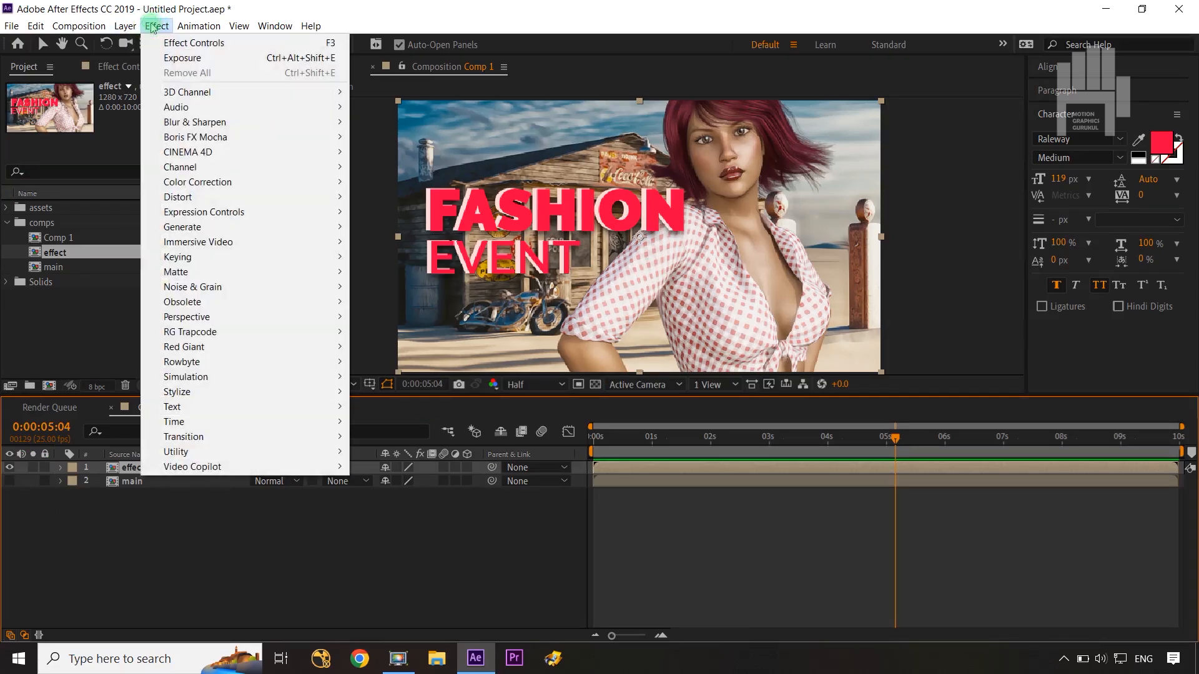
mouse_move(213, 360)
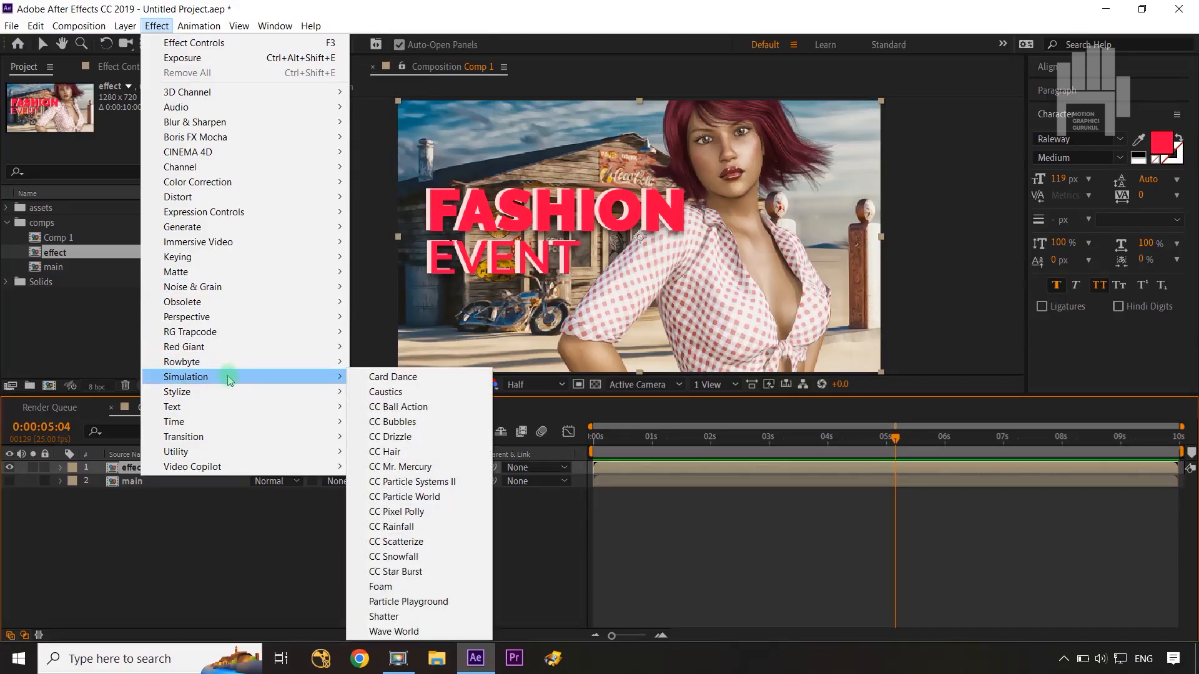
left_click(414, 468)
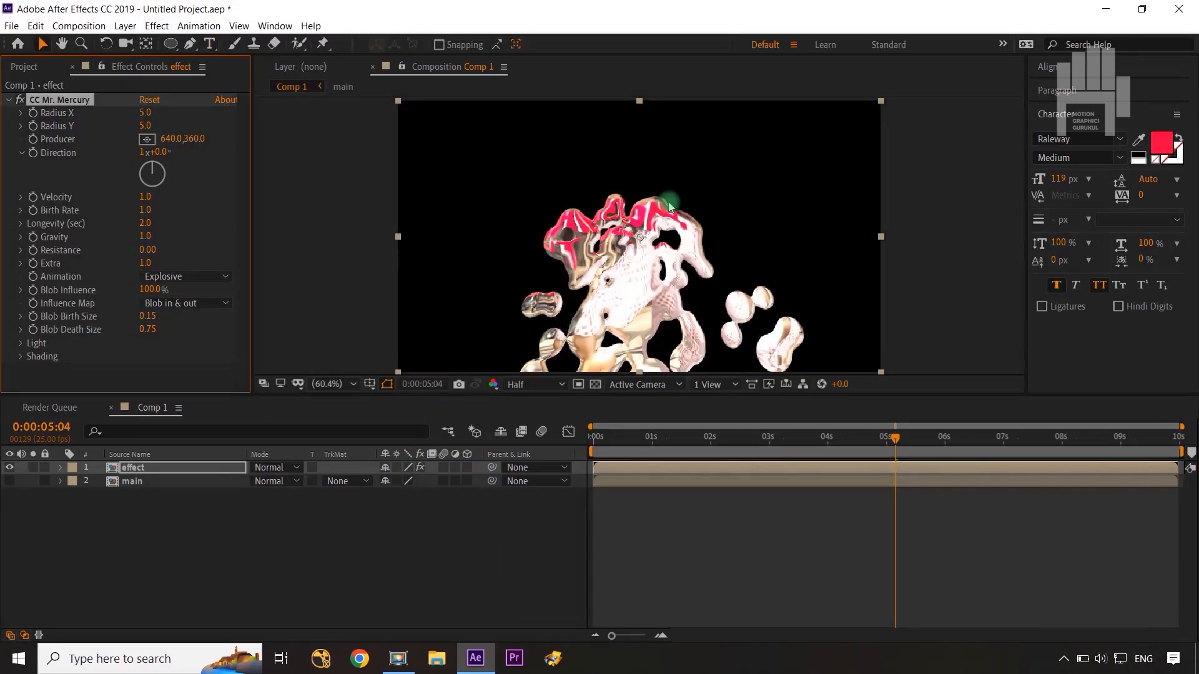
left_click_drag(895, 442, 790, 440)
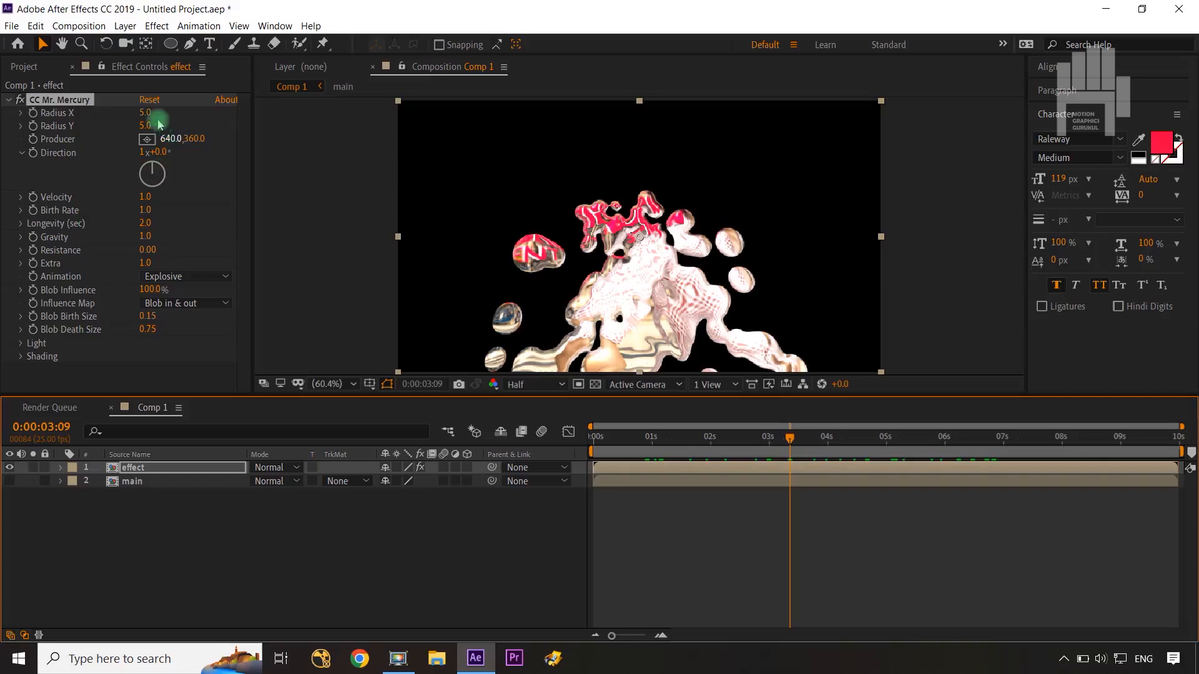
Set the Mercury effect's Radius X to 96 and place its Producer point at the frame's upper centre, about 635.6, -6.6.
left_click_drag(146, 112, 215, 107)
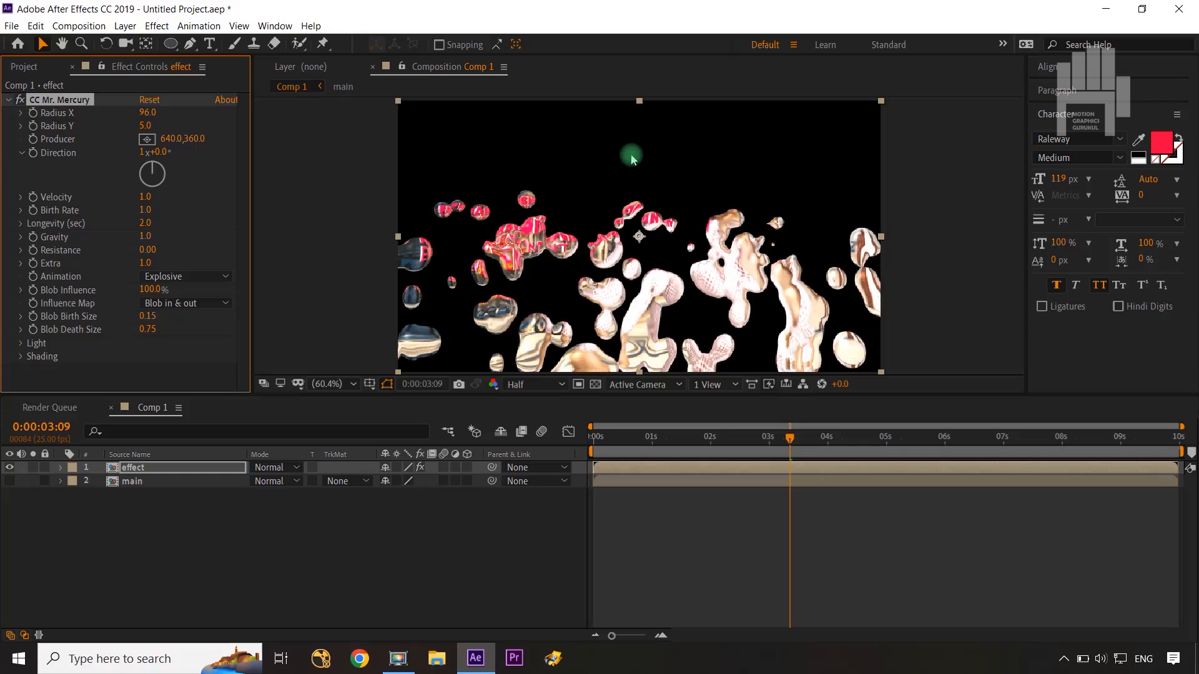
left_click(148, 138)
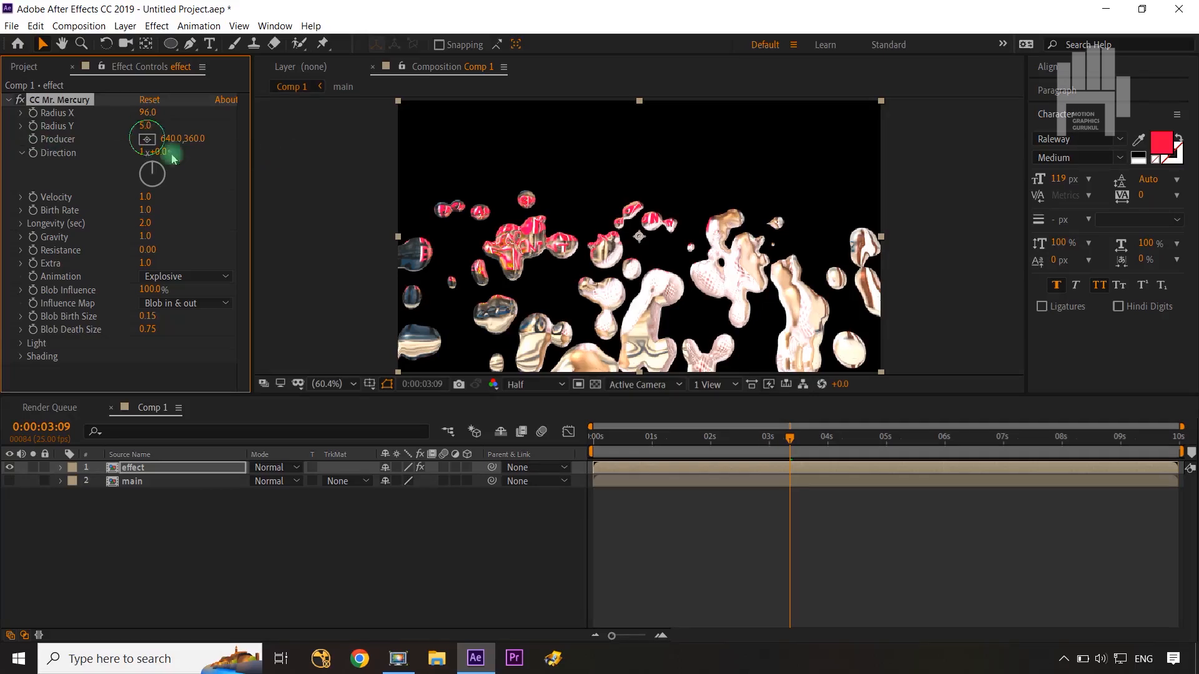
left_click(638, 99)
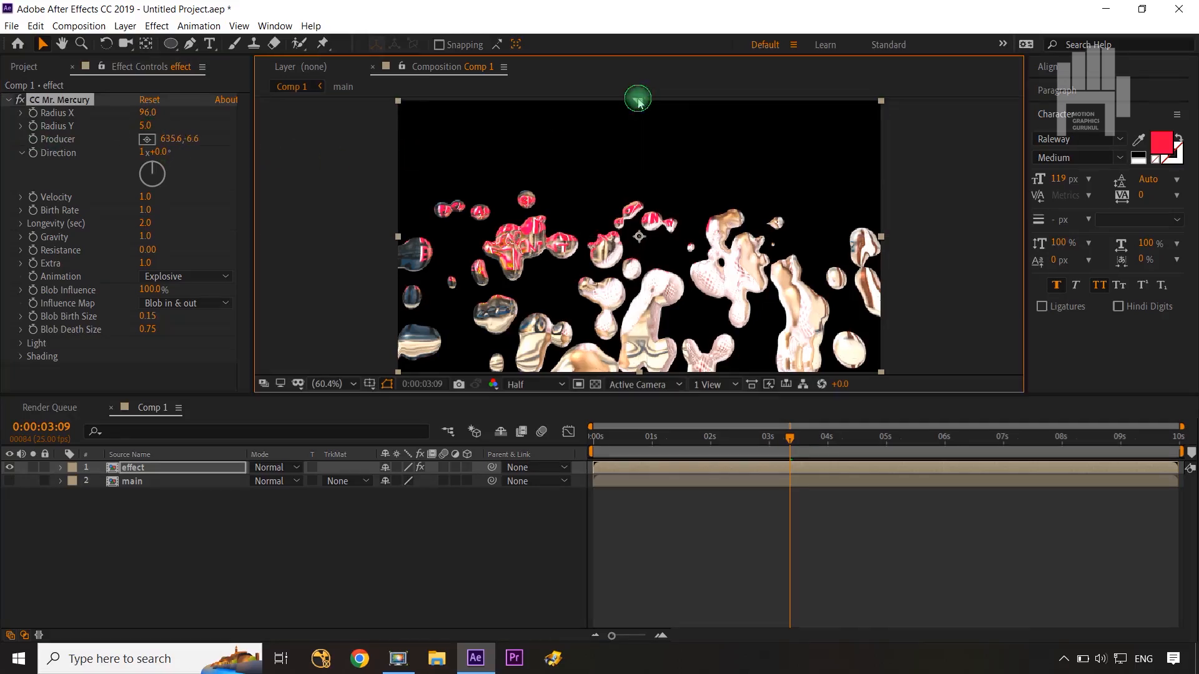
left_click_drag(788, 442, 1022, 448)
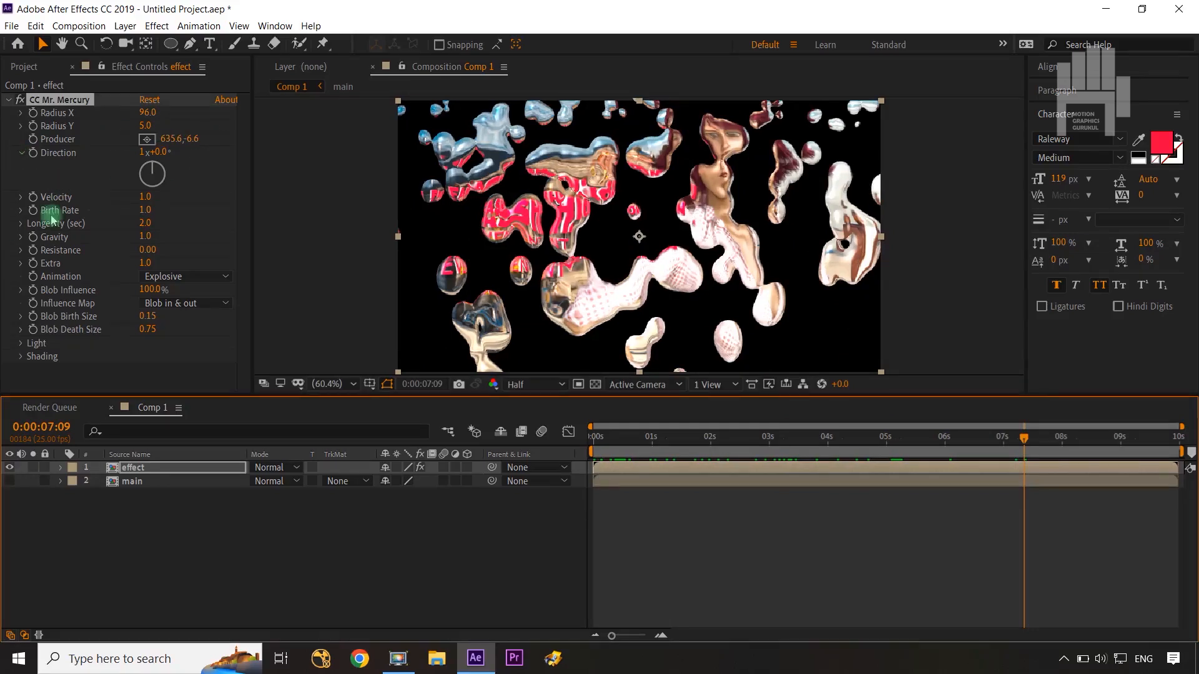
Set the Mercury effect's Velocity to 0.5 and its Gravity to 2.
left_click(145, 198)
type(".5")
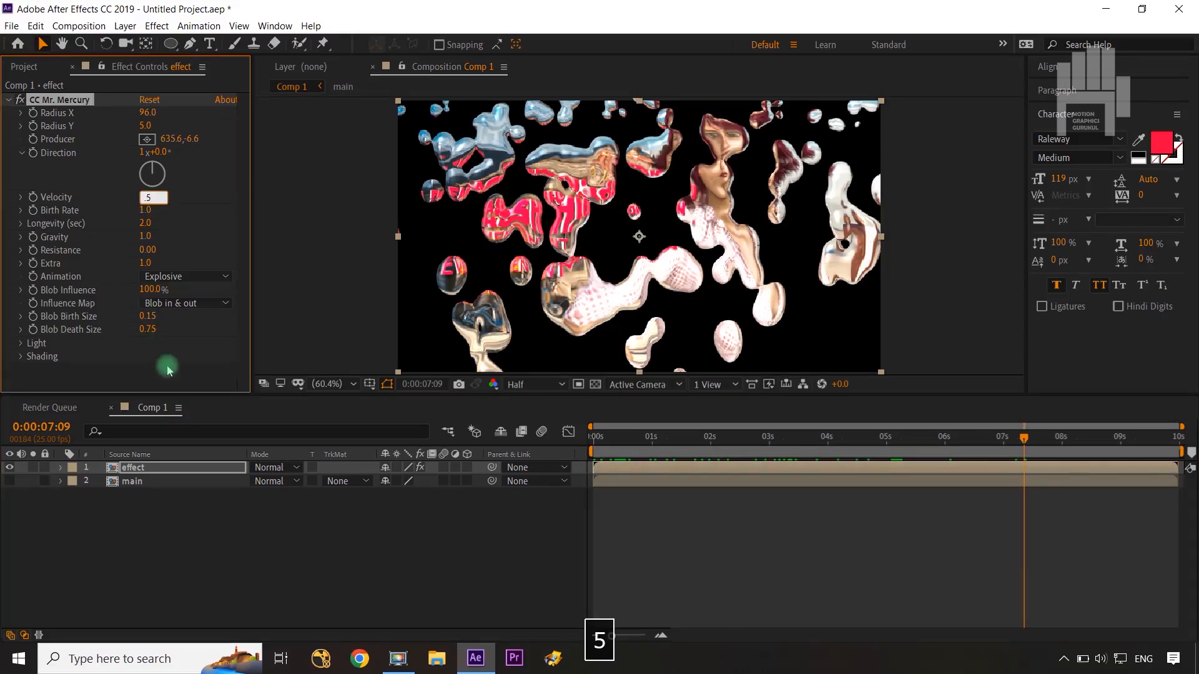
left_click(167, 371)
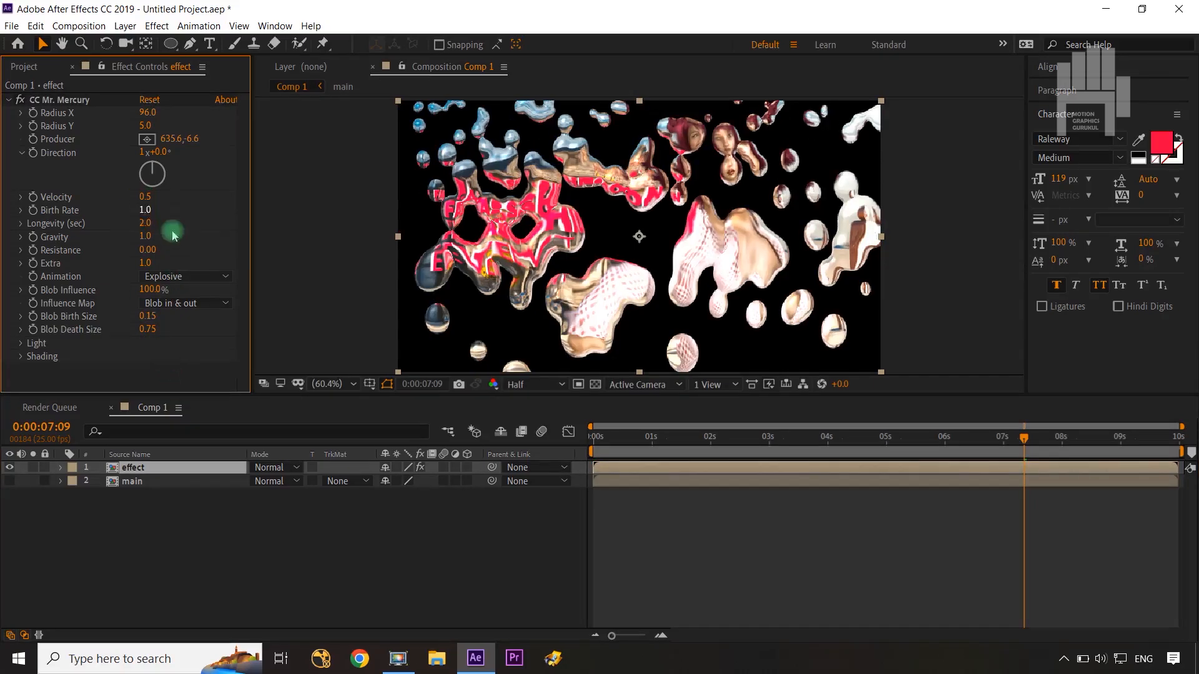
type("2")
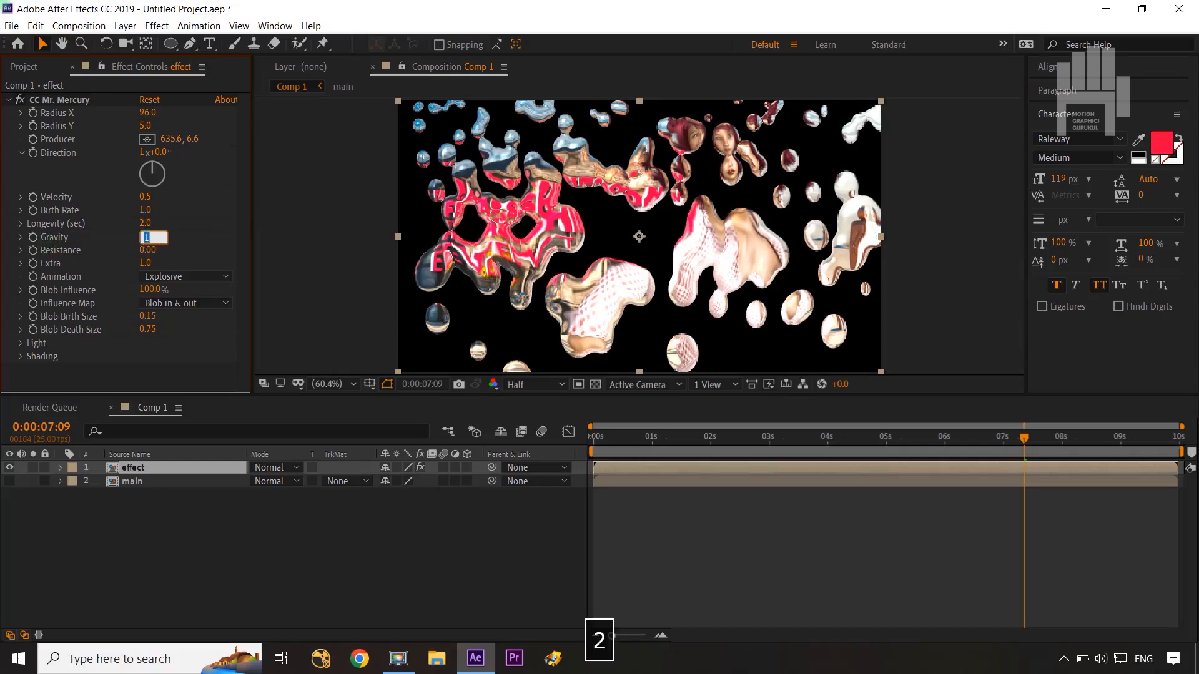
left_click(171, 376)
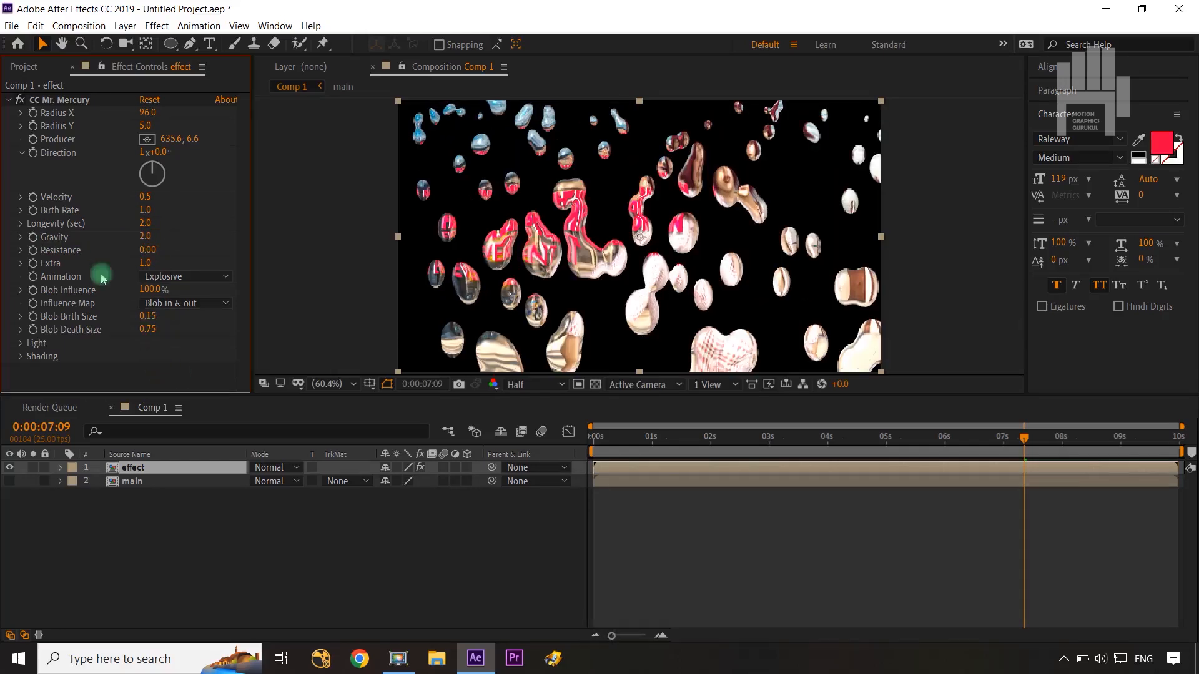
Try a Resistance of 2 on the Mercury effect, combined with a Gravity of 1.
left_click(148, 249)
type("2")
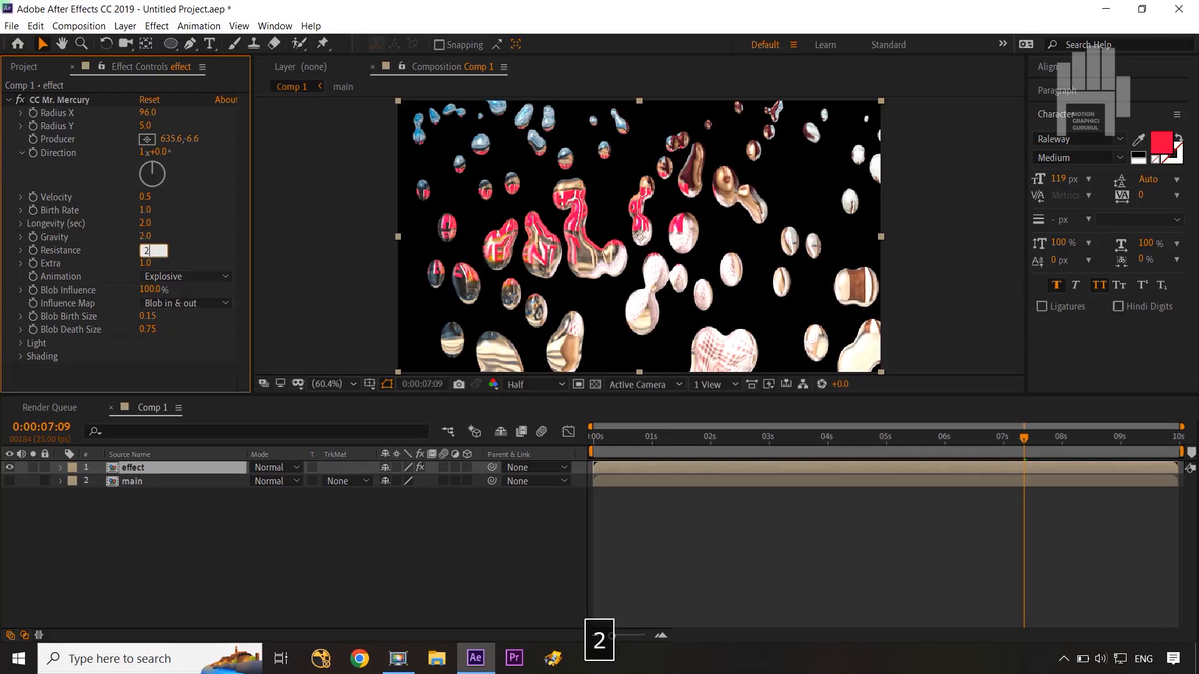
left_click(192, 369)
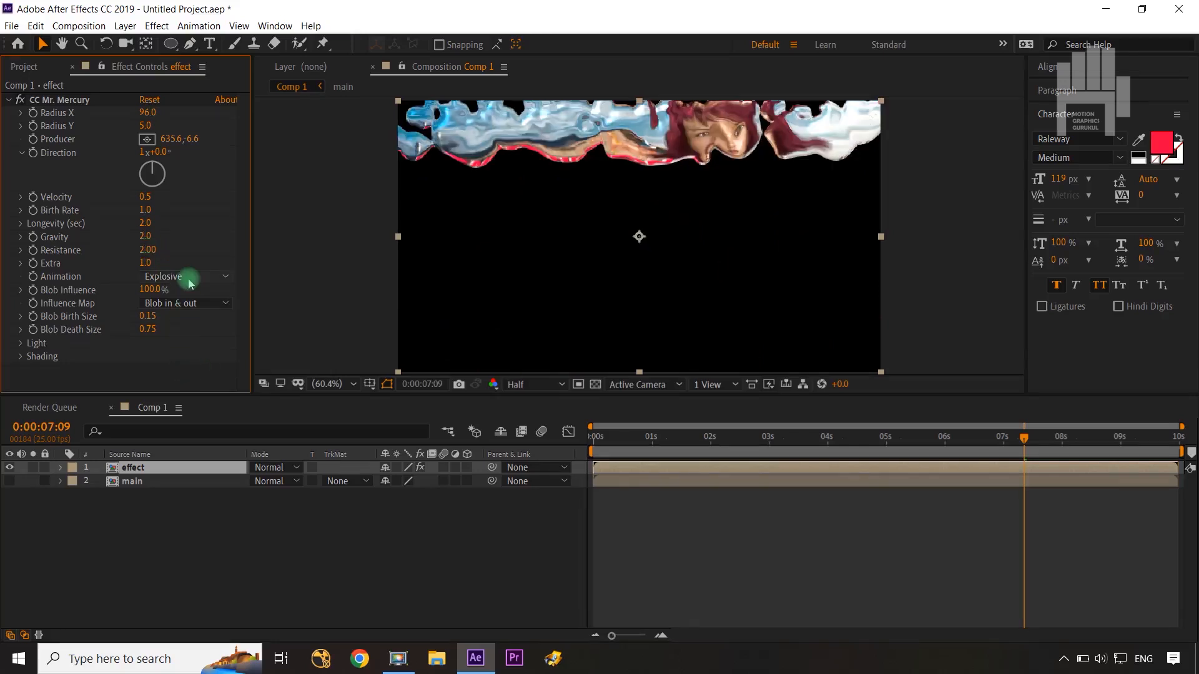
left_click_drag(1029, 442, 988, 426)
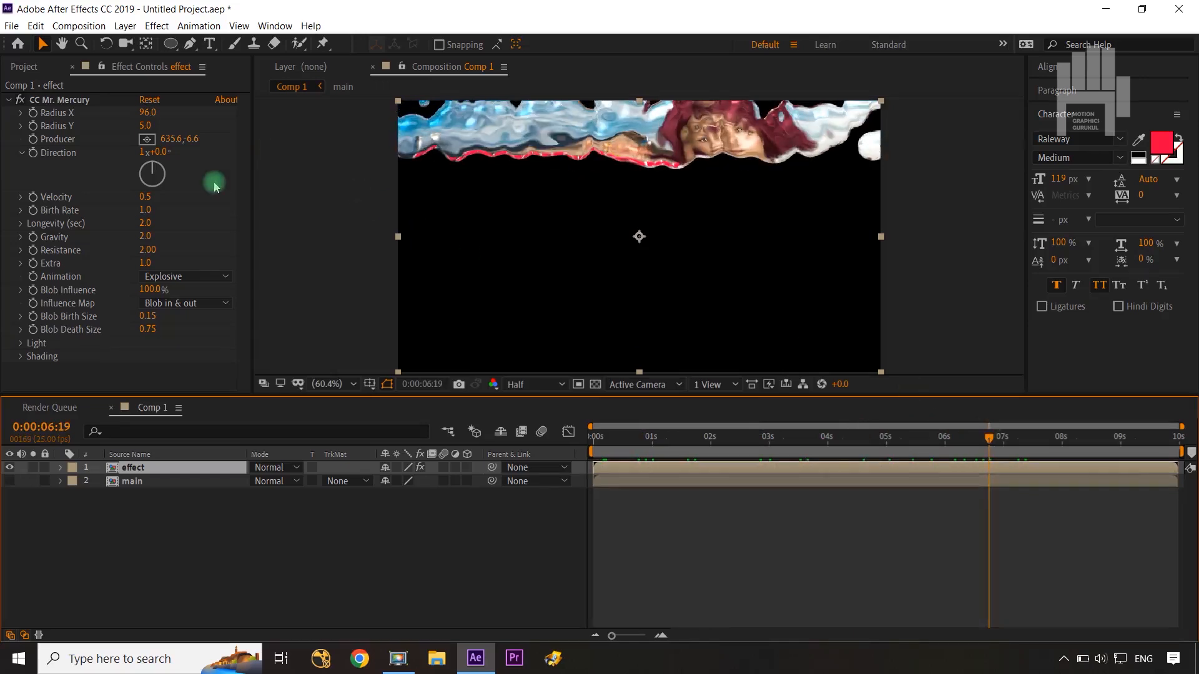
left_click(145, 240)
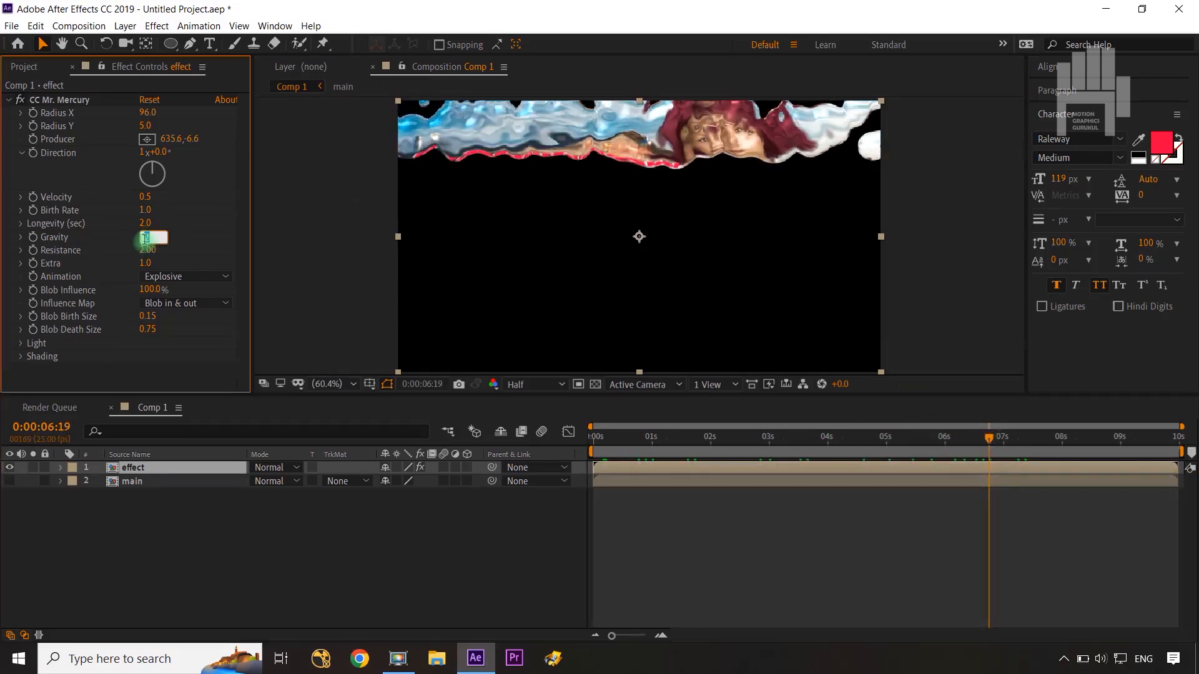
type("1")
left_click(179, 232)
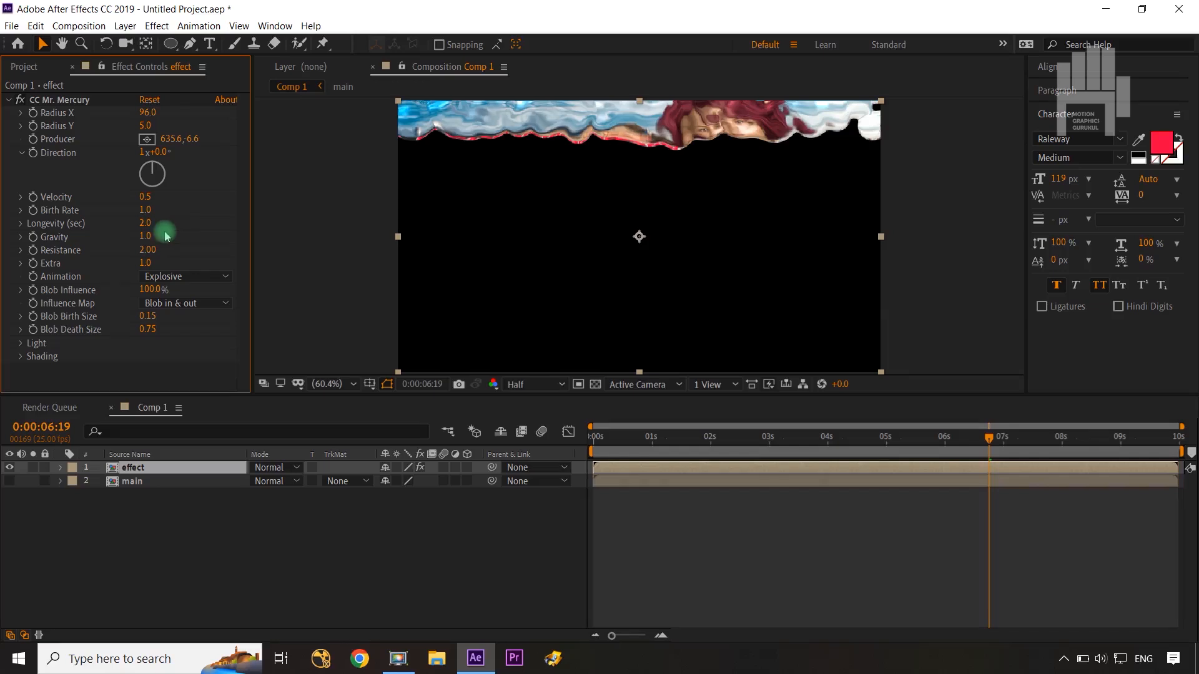
Set the Mercury effect's Gravity to 2 and Resistance to 1, and preview the drips up to 0:00:08:12.
type("2")
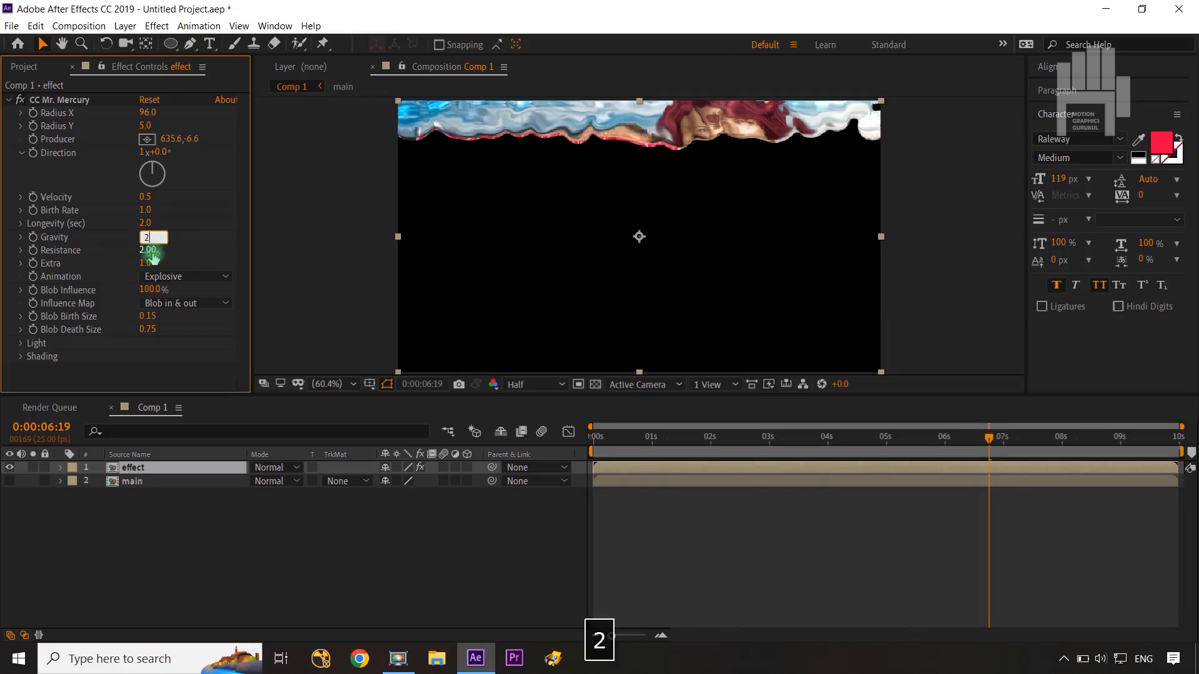
left_click(148, 249)
type("1")
left_click(192, 238)
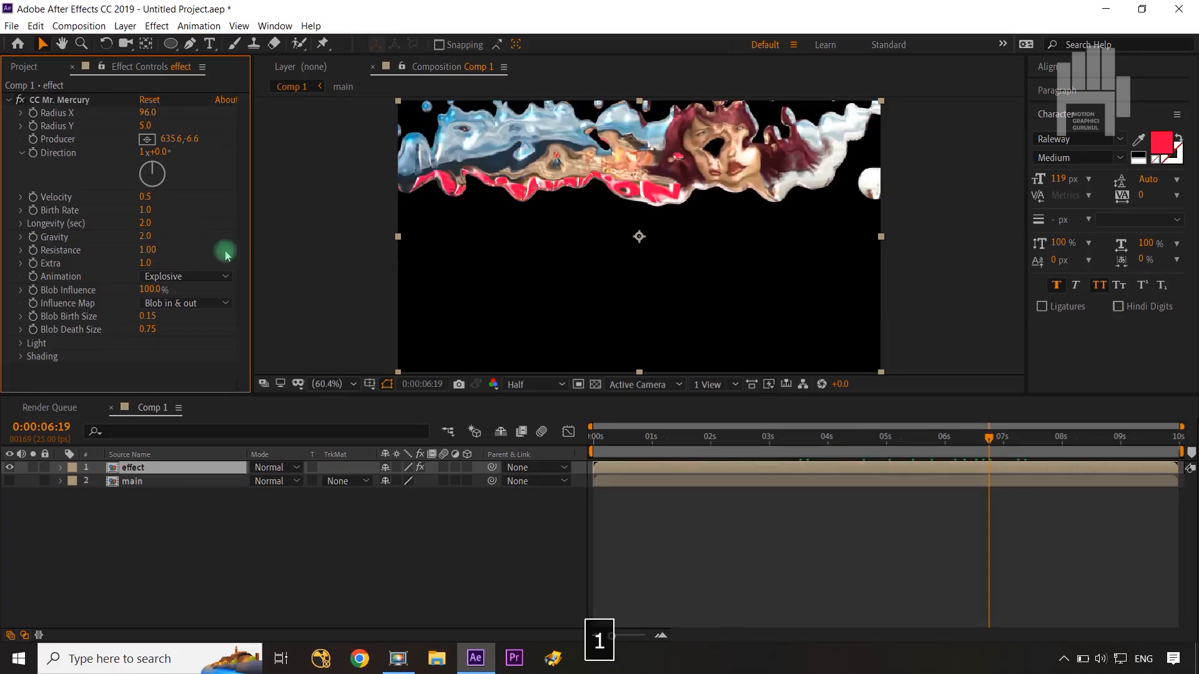
left_click_drag(989, 444, 1090, 469)
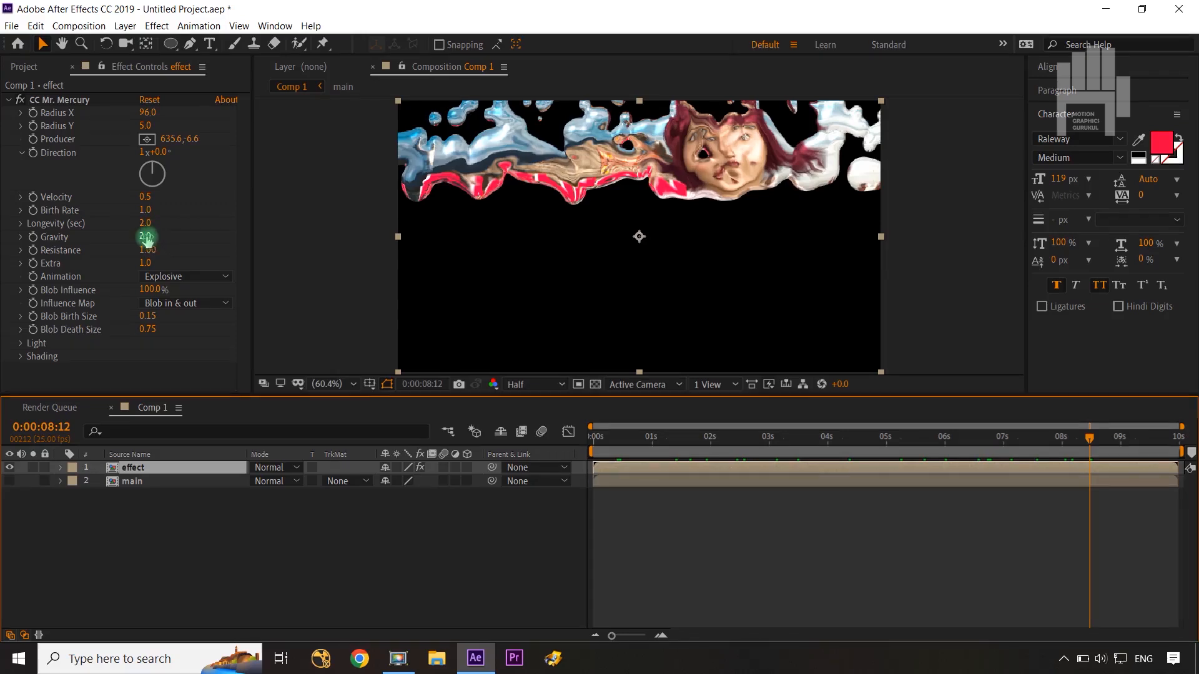
Set the Mercury effect's Gravity to 6.4 and its Animation type to Twirly.
left_click_drag(146, 236, 486, 230)
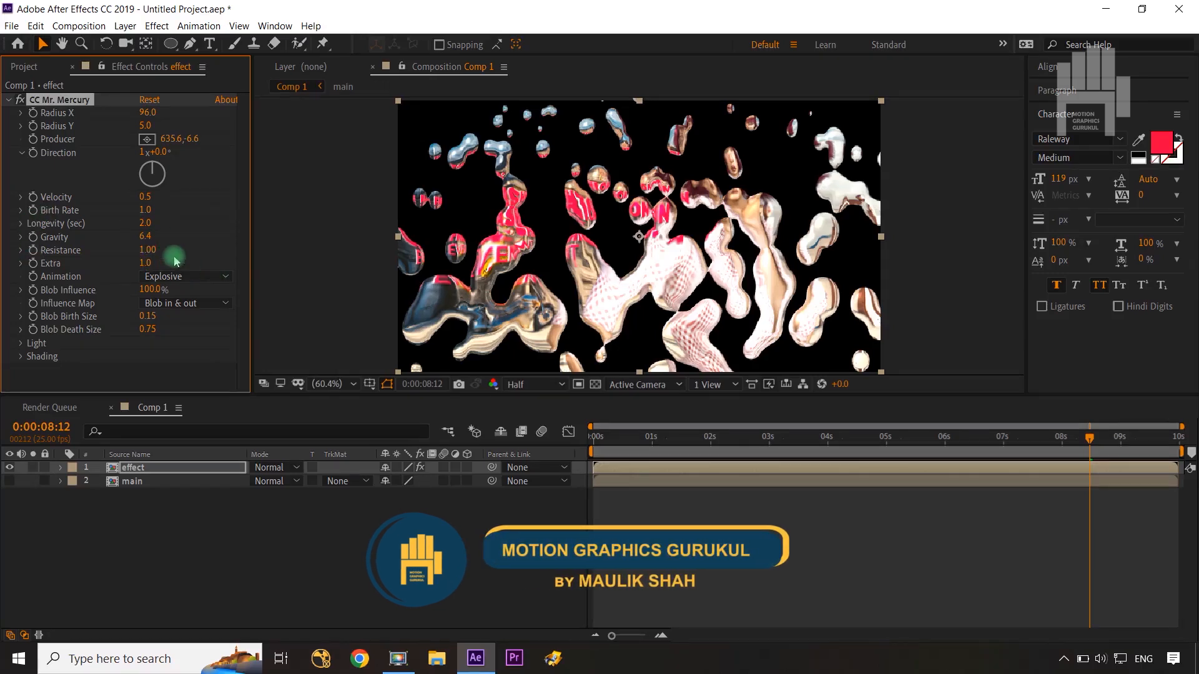
left_click(209, 282)
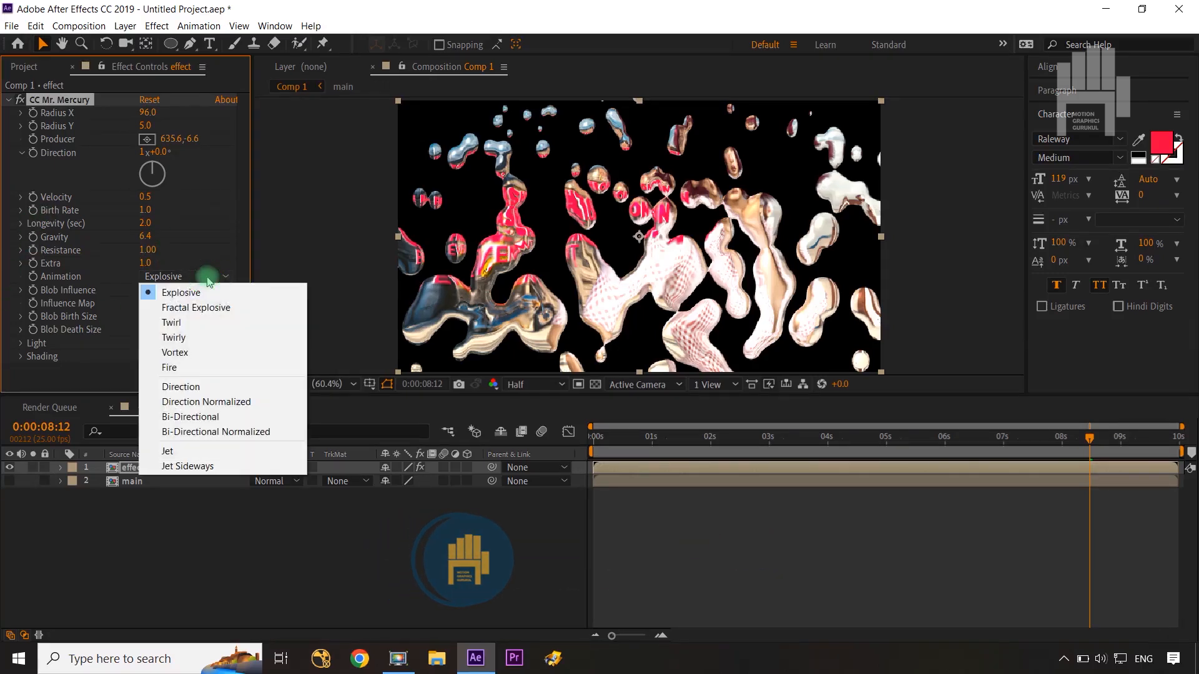
left_click(185, 339)
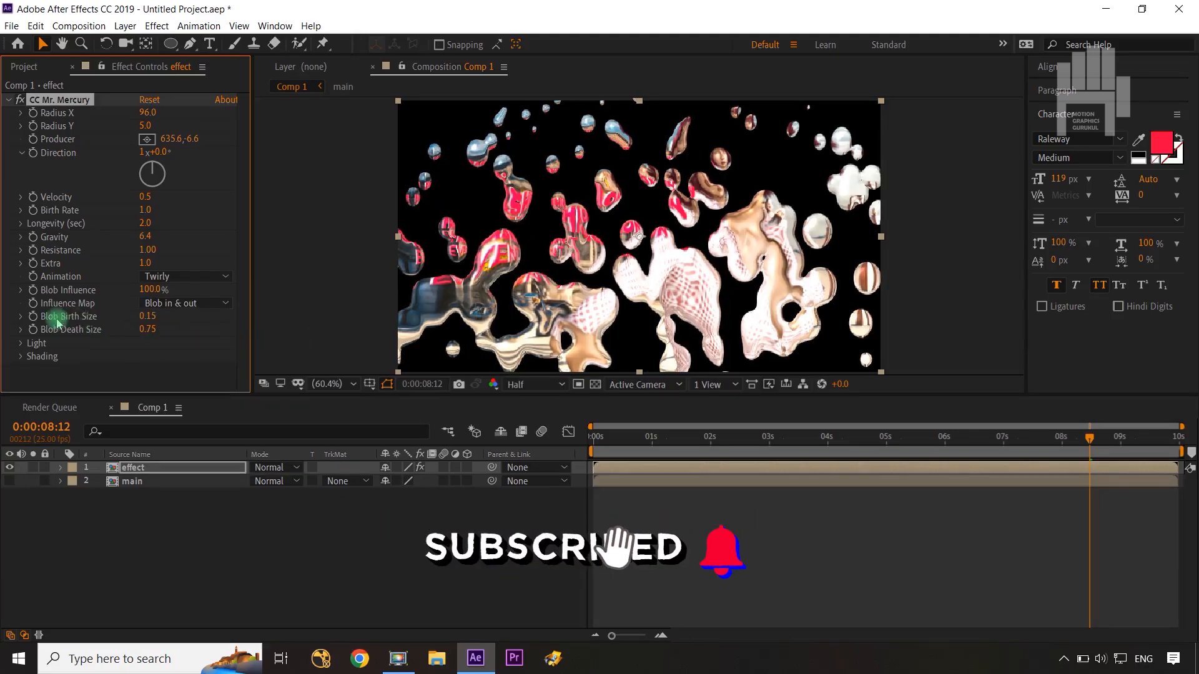
Try a Birth Rate of 0.3 with a Blob Birth Size of 1.40 on the Mercury effect.
left_click_drag(149, 316, 189, 315)
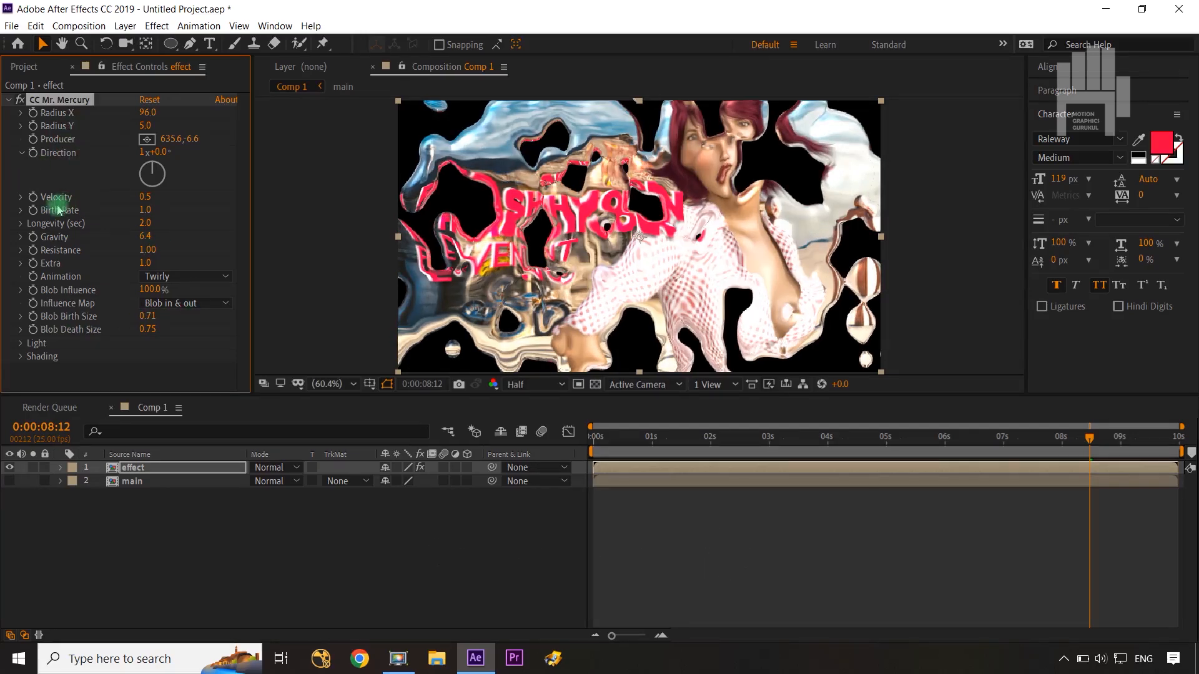
left_click_drag(146, 210, 100, 220)
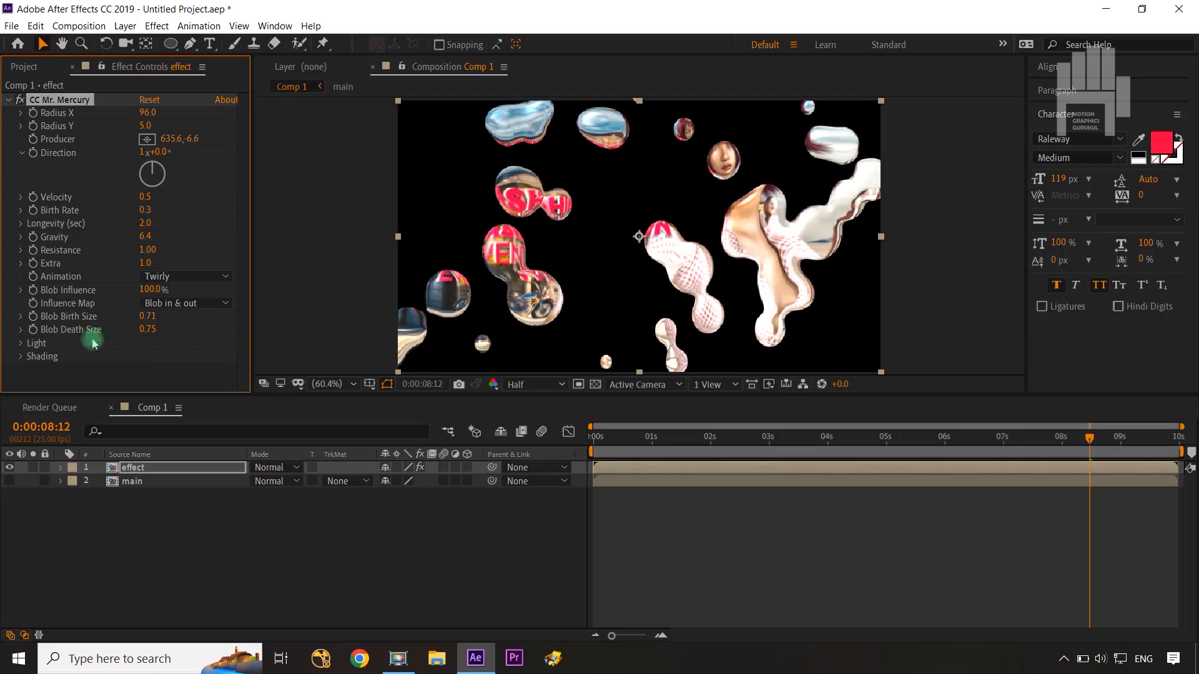
left_click_drag(148, 321, 198, 317)
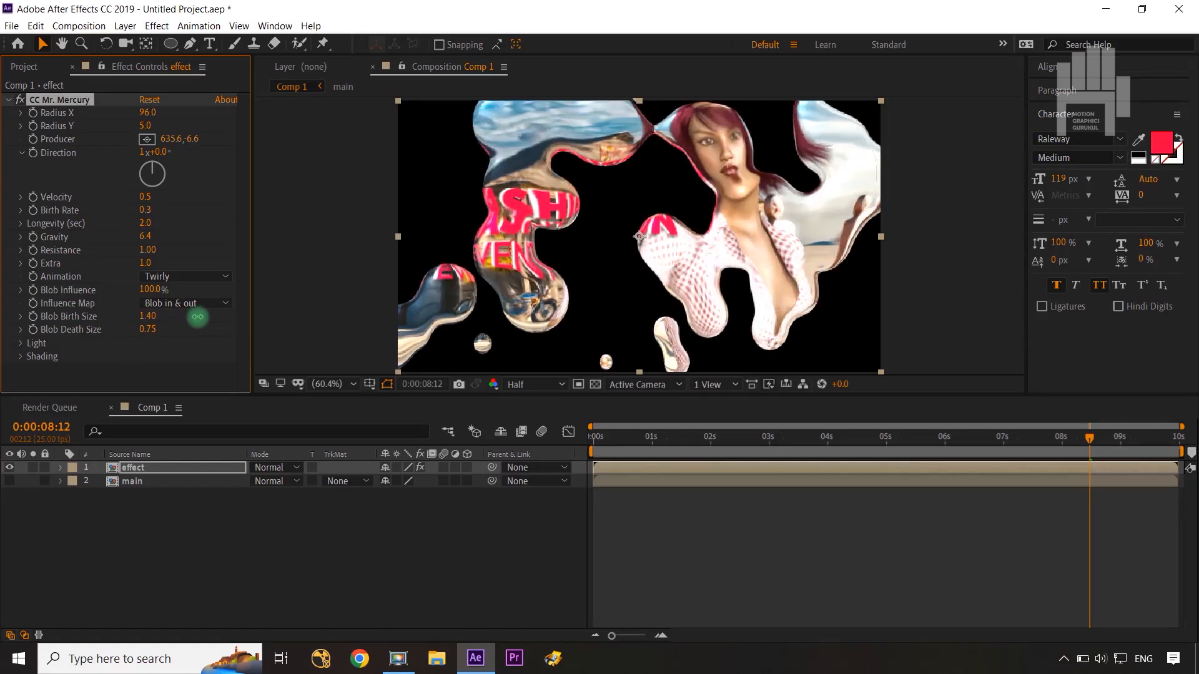
left_click(288, 561)
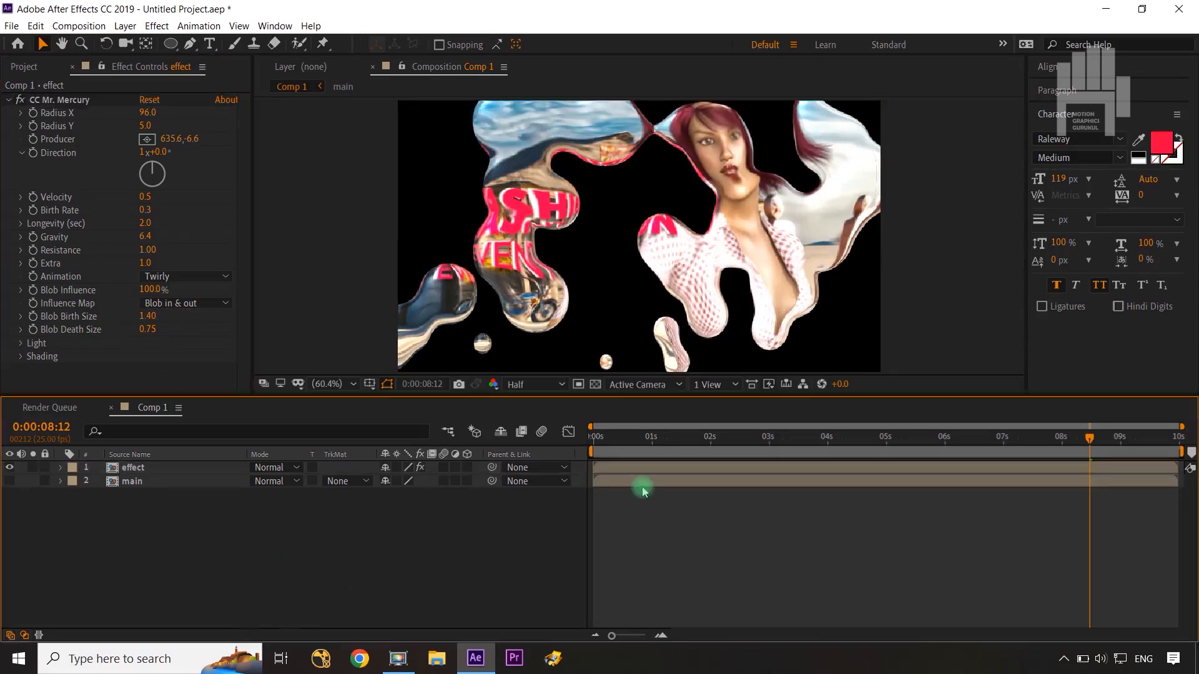
Turn on the main layer's visibility beneath the effect layer and scrub the composition from the start to 0:00:02:19.
left_click_drag(1089, 441, 565, 460)
left_click(8, 482)
left_click(652, 490)
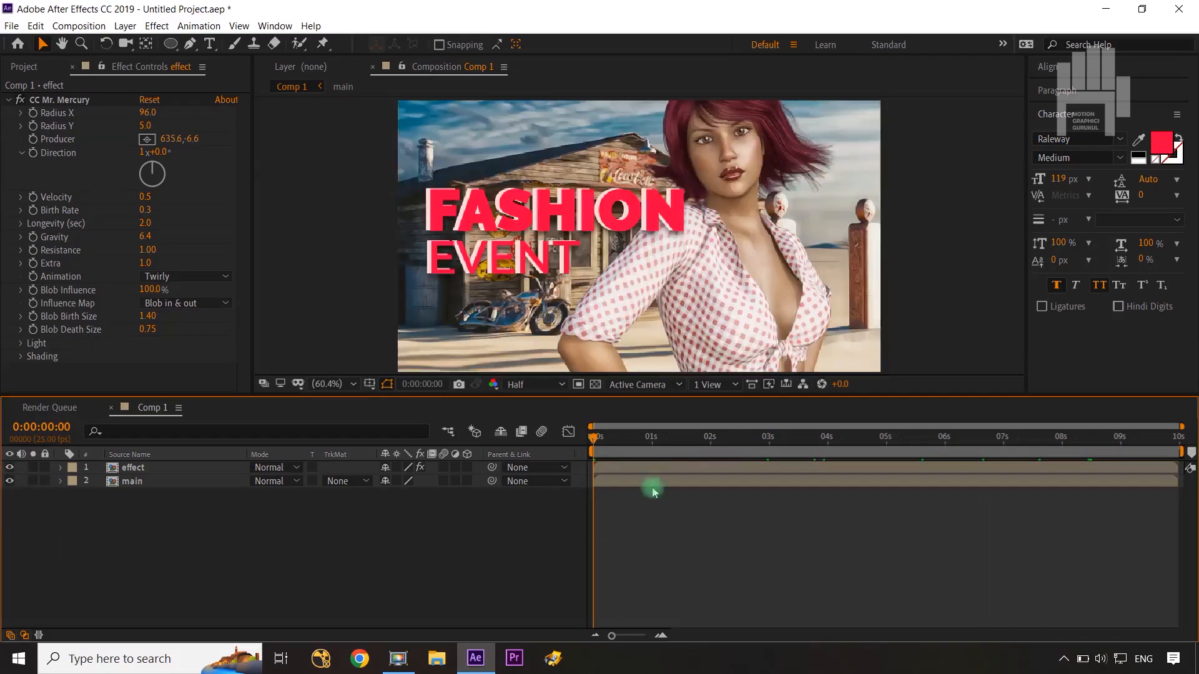
left_click_drag(592, 439, 753, 450)
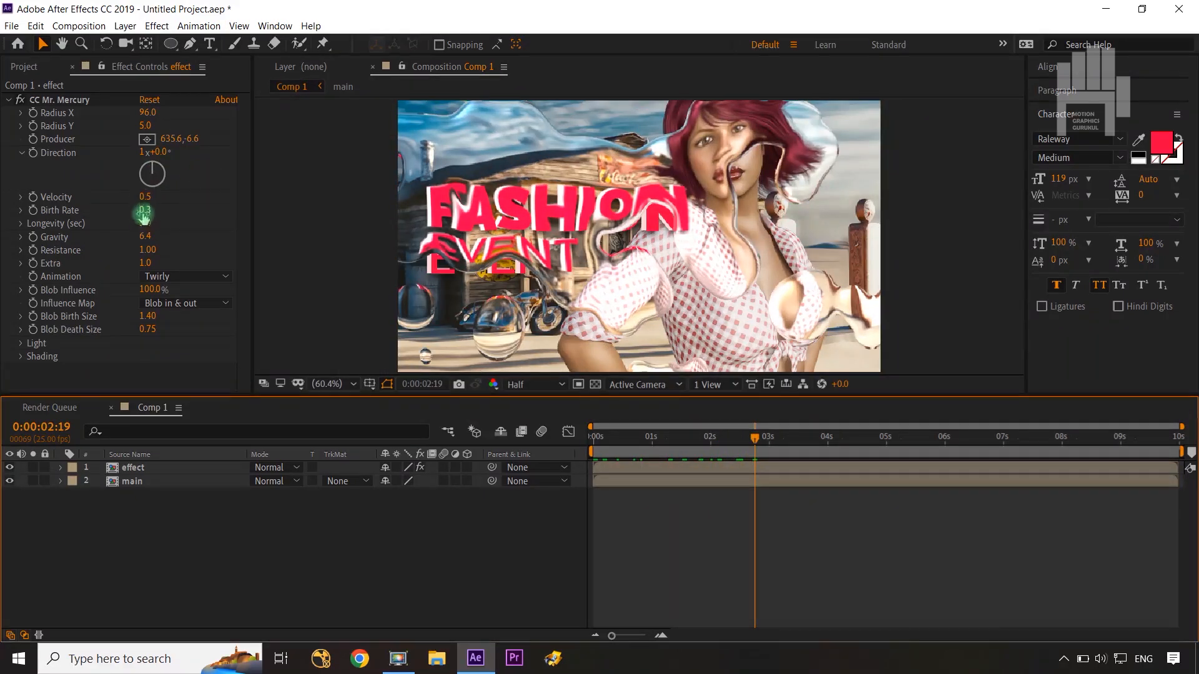
Set the Mercury effect's Birth Rate to 0.1 and preview the composition from the first frame.
left_click_drag(138, 213, 130, 216)
left_click_drag(773, 441, 590, 442)
left_click(526, 538)
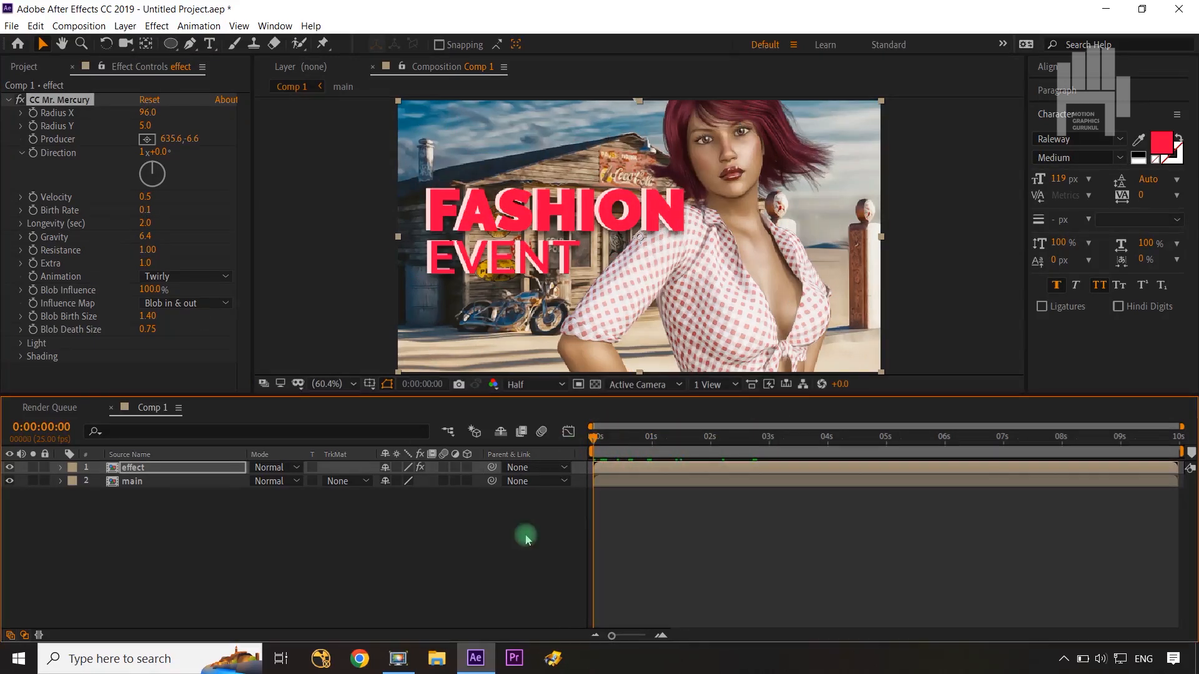
key("space")
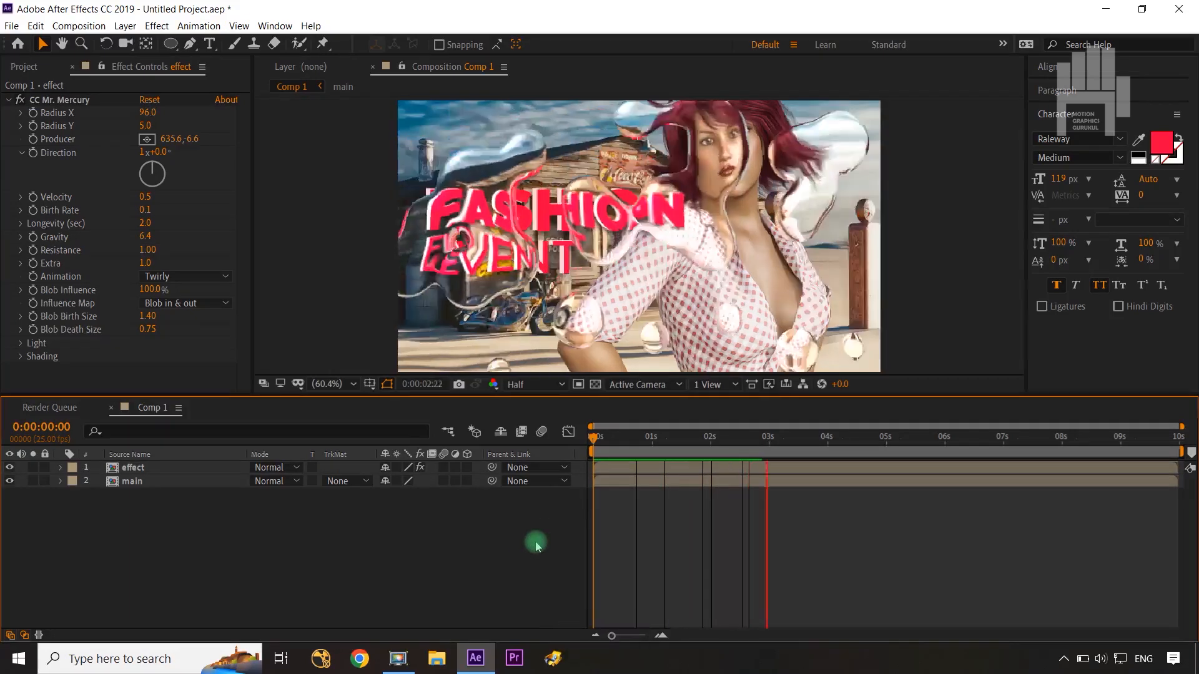
key("space")
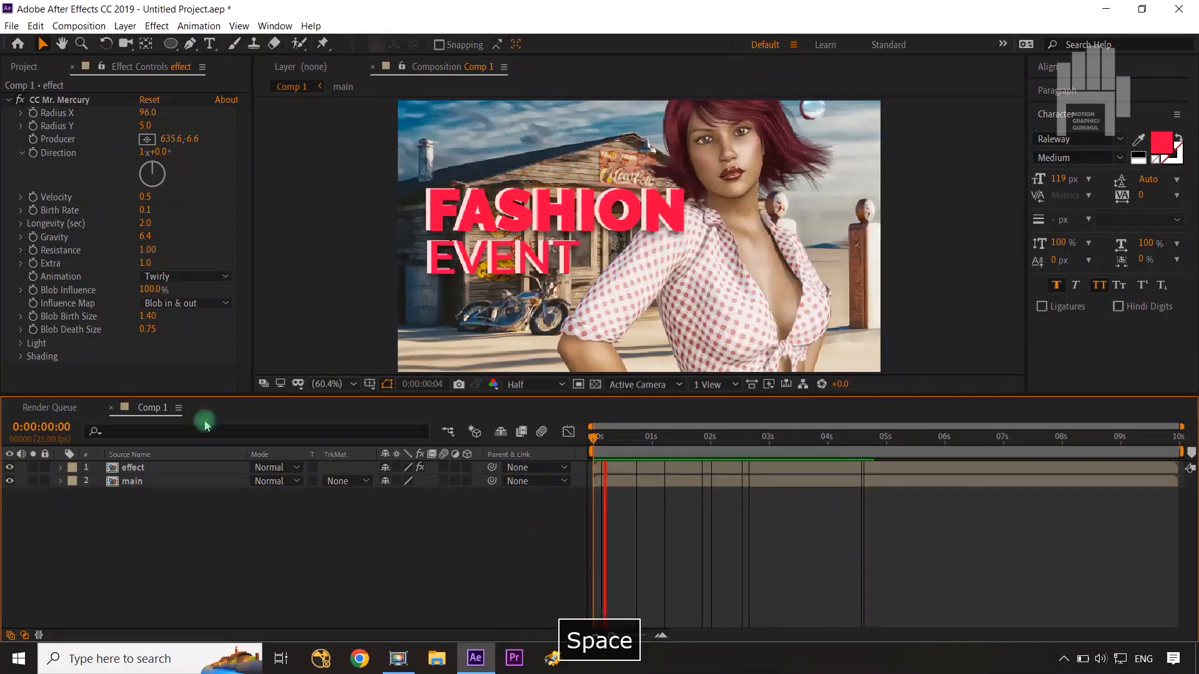
left_click(145, 211)
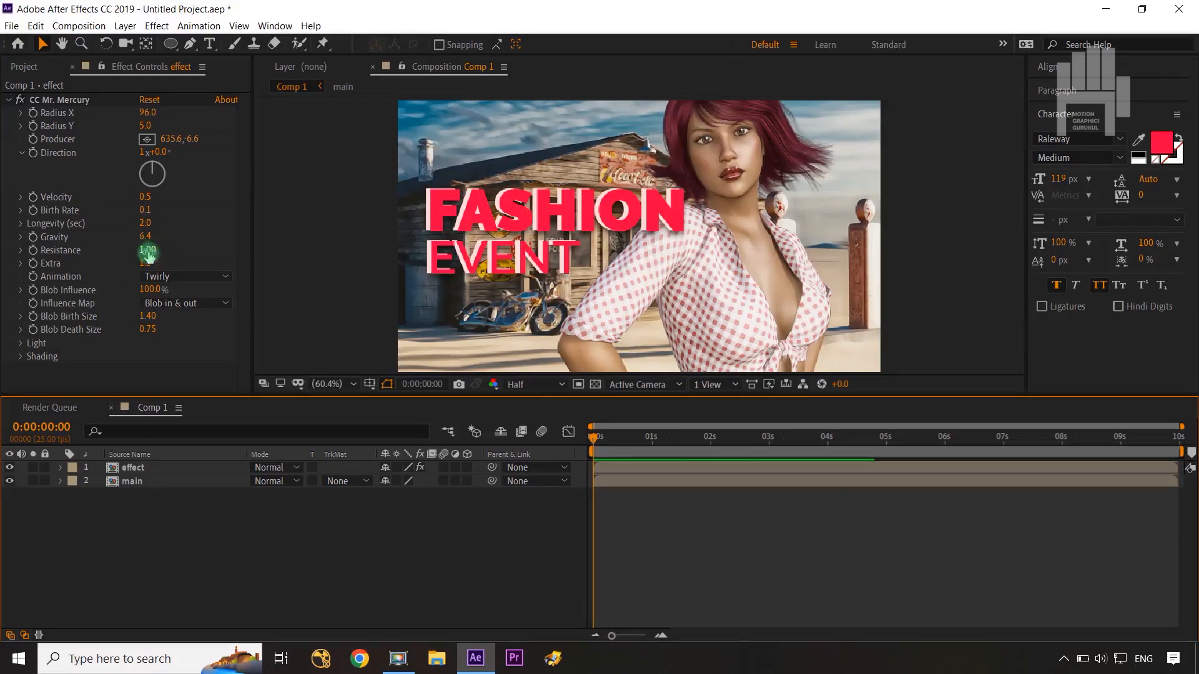
Try a Resistance of 2.06 on the Mercury effect and preview the drips.
left_click_drag(148, 251, 168, 255)
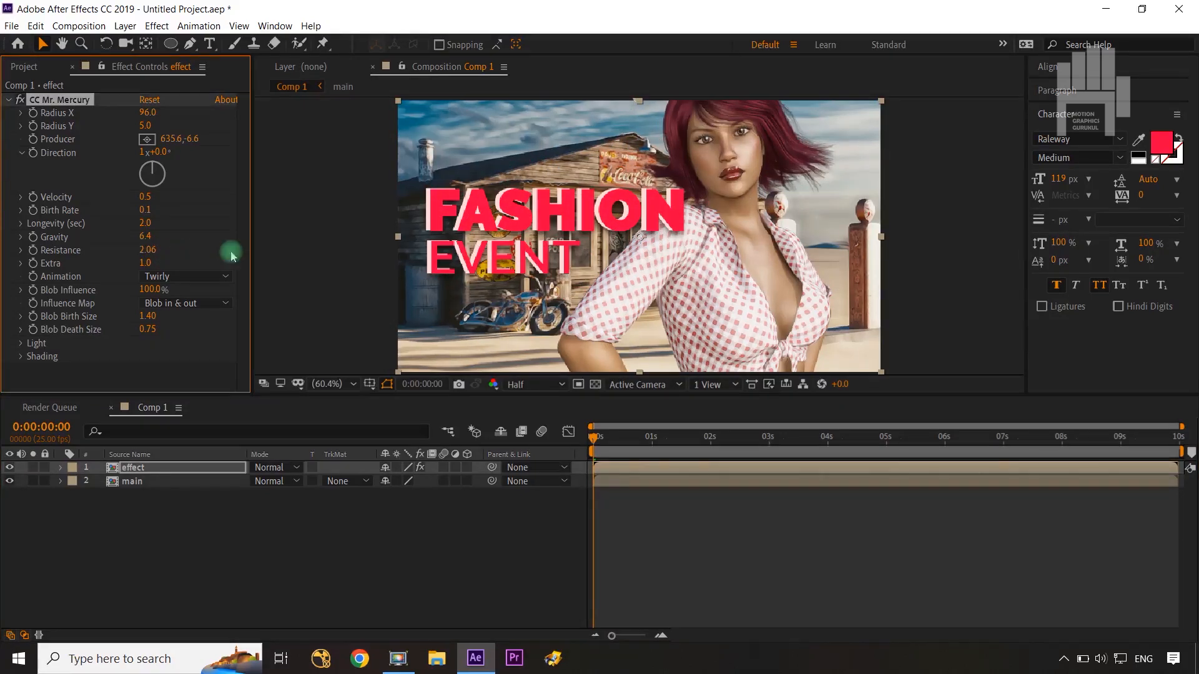
key("space")
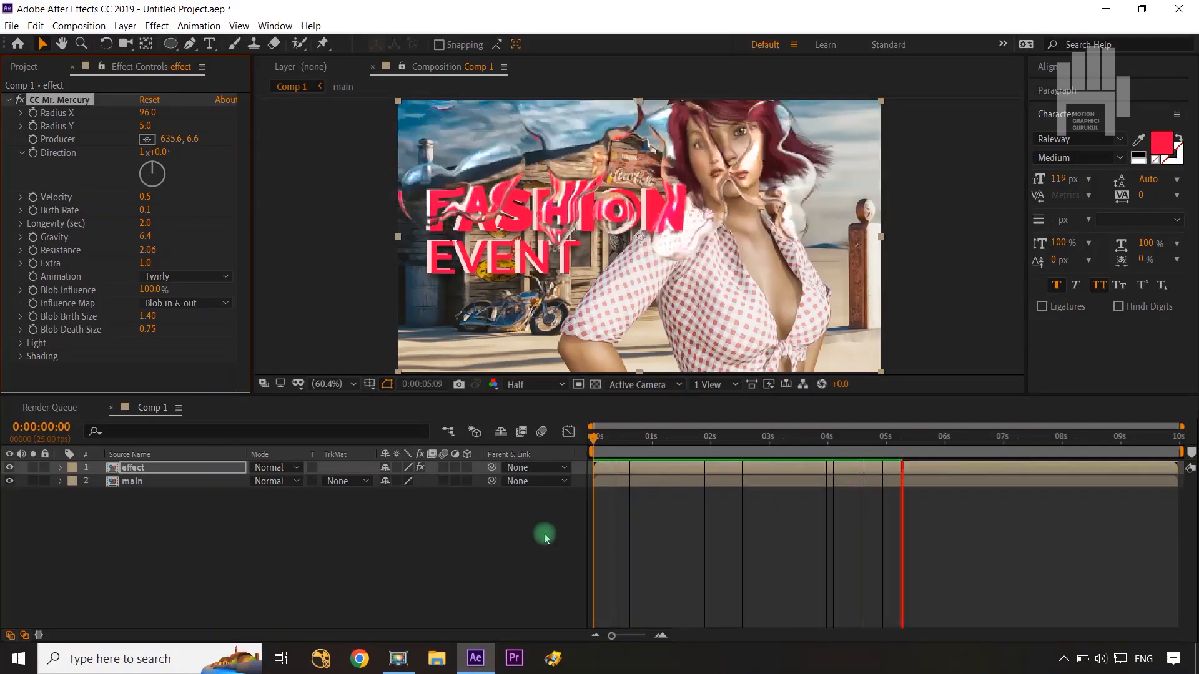
key("space")
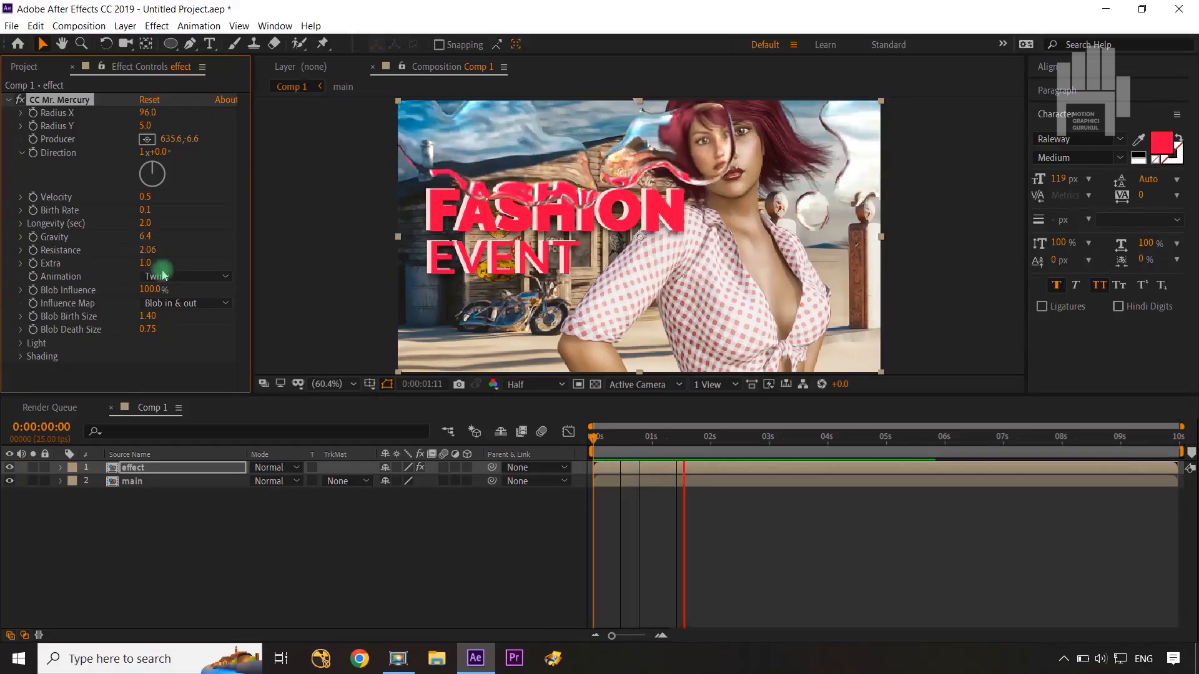
key("space")
Try a Resistance of 1.49 on the Mercury effect and play back the animation.
left_click_drag(147, 250, 132, 255)
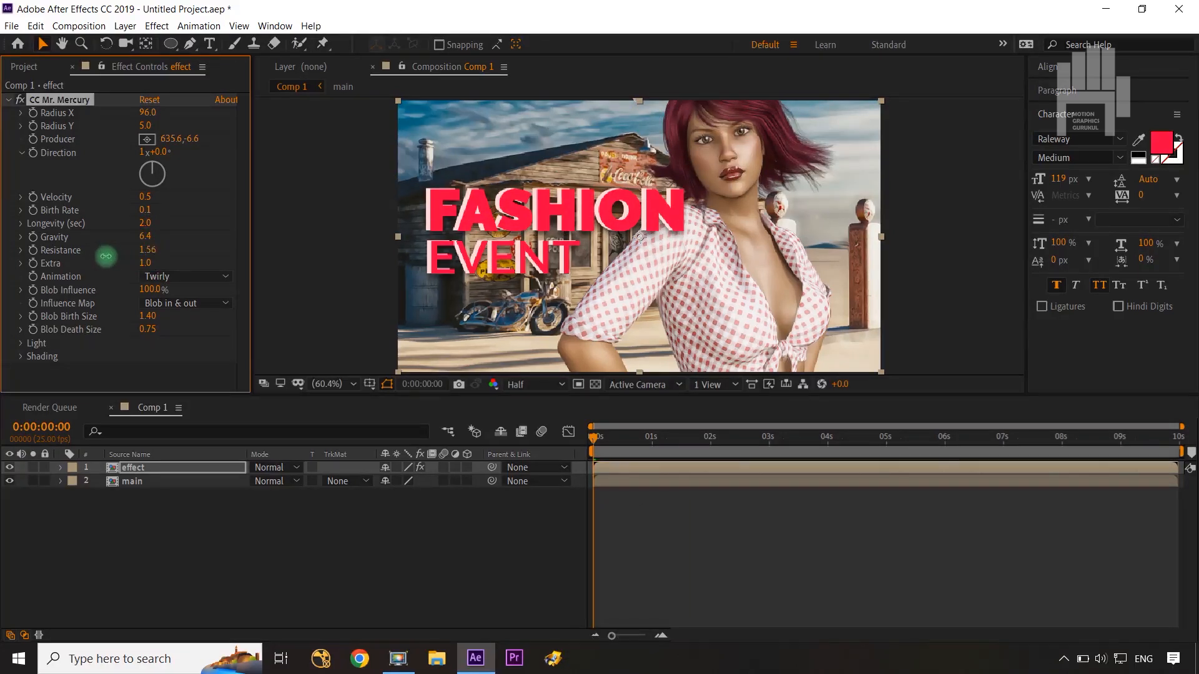
key("space")
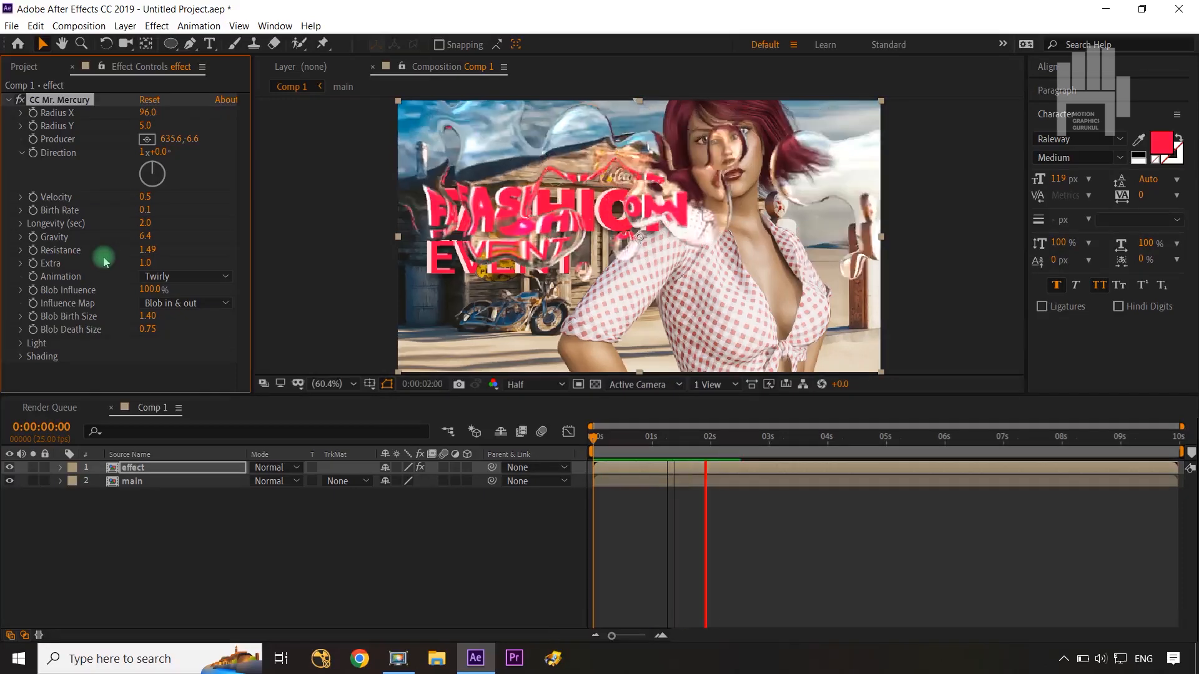
key("space")
key("space")
Set the Mercury effect's Resistance to 1.09, Blob Birth Size to 1.09 and Blob Death Size to 0.88, previewing the animation.
mouse_move(145, 250)
left_mouse_down()
mouse_move(127, 260)
mouse_move(148, 246)
mouse_move(140, 252)
left_mouse_up()
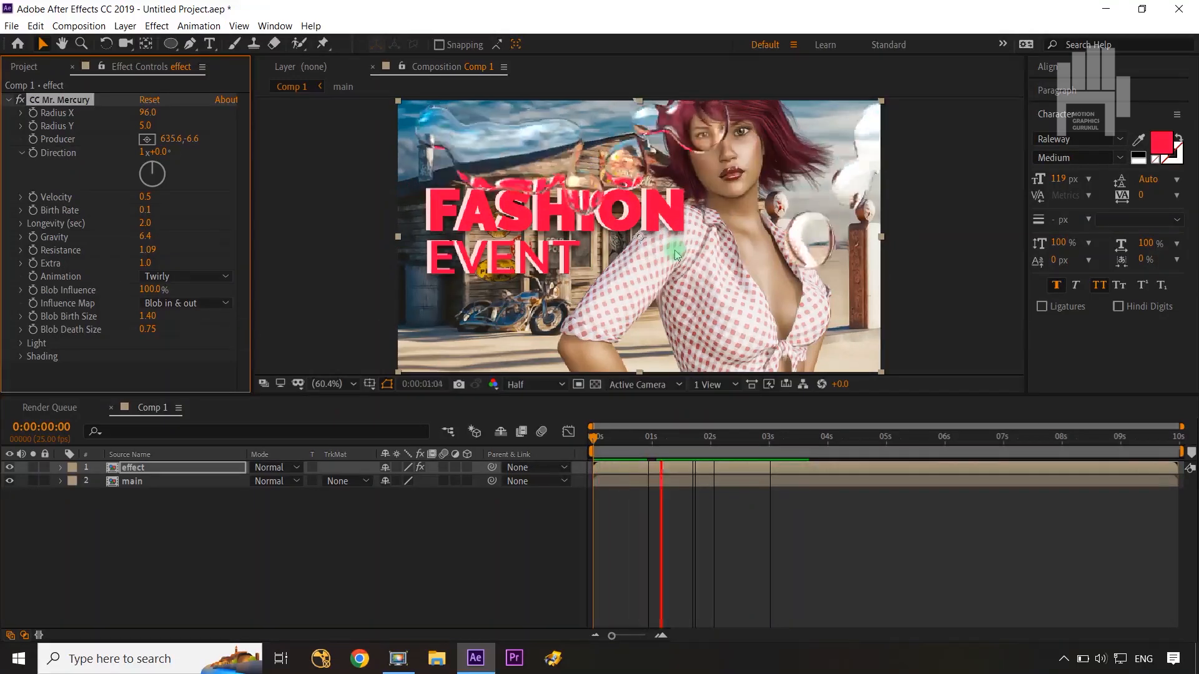
key("space")
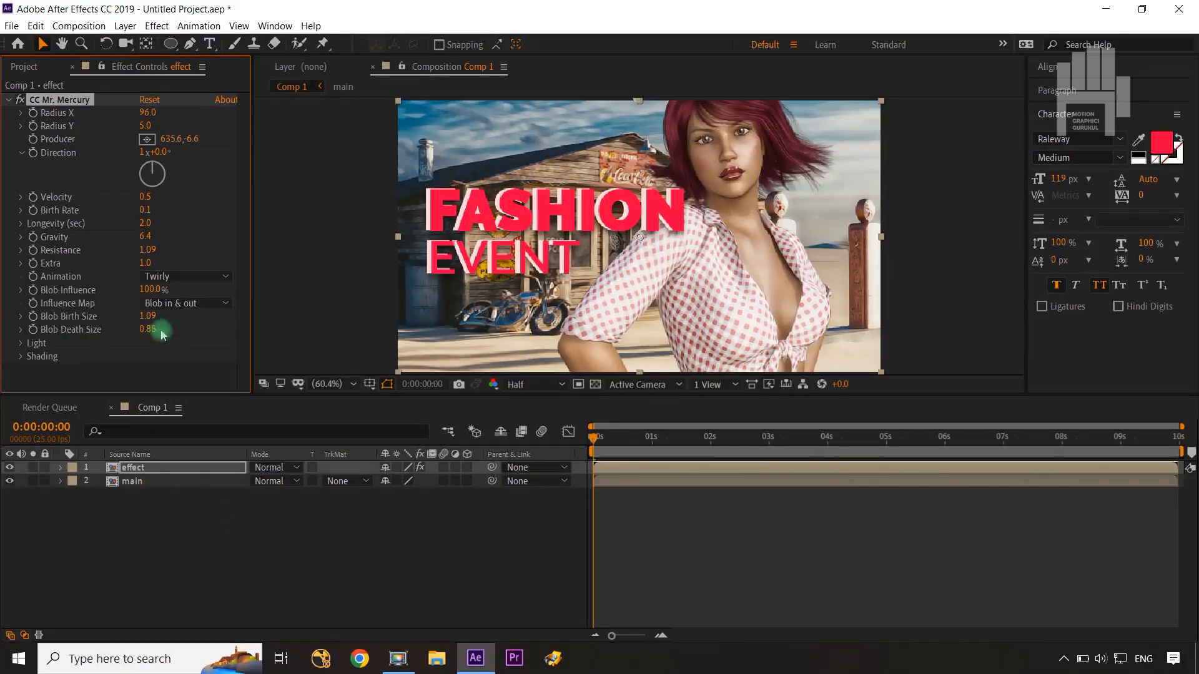
key("space")
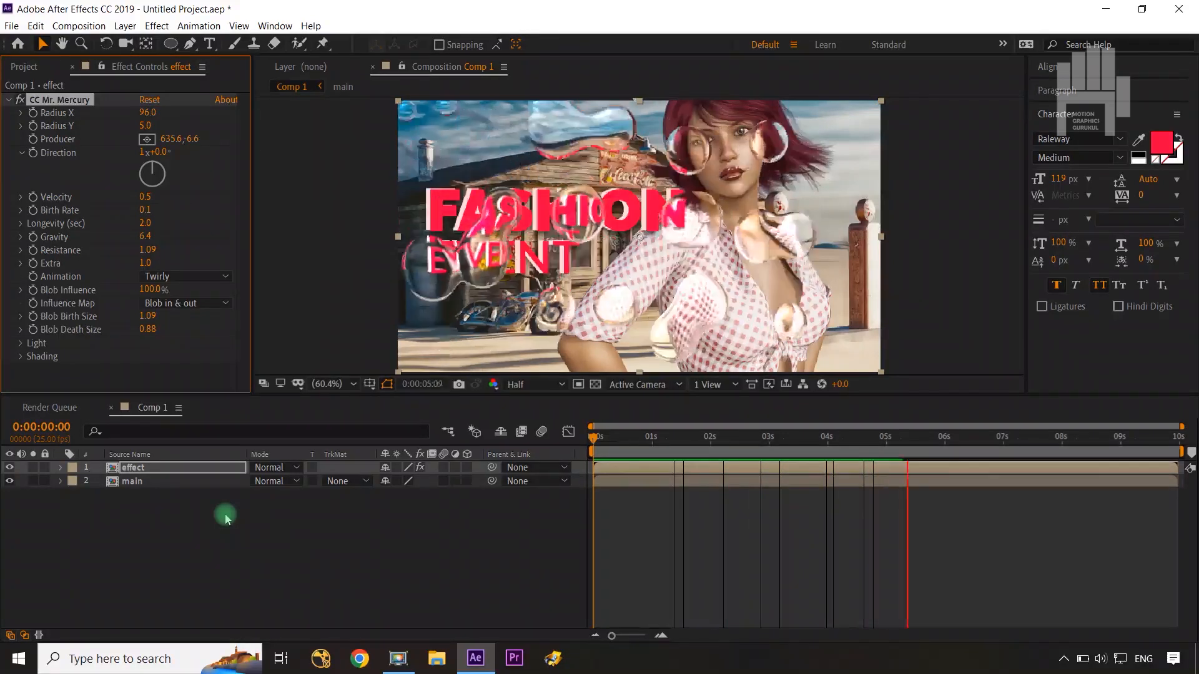
key("space")
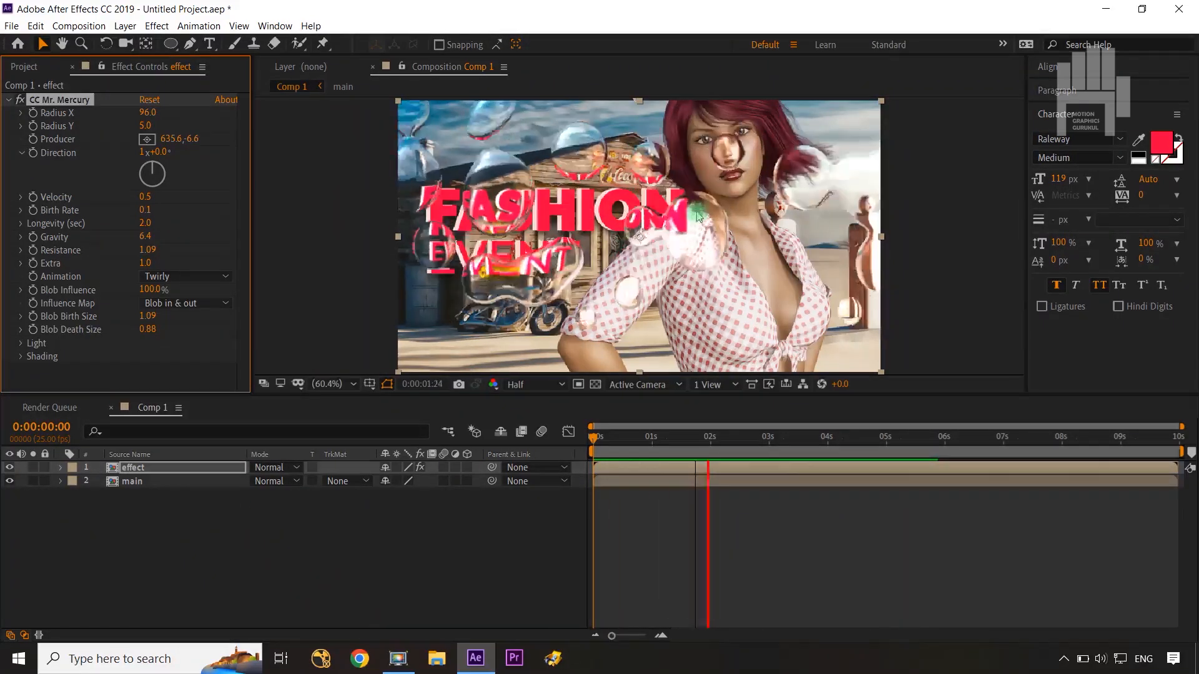
key("space")
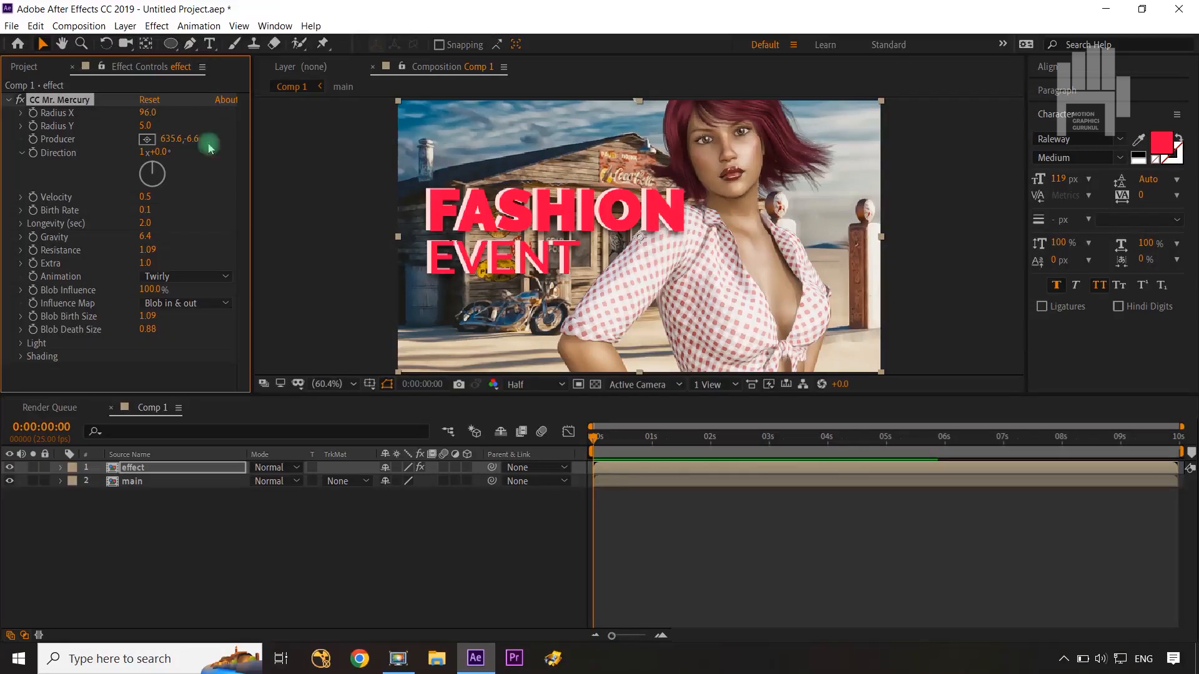
Set the Mercury effect's Radius X to 168 and, at 0:00:05:21, its Blob Birth Size to 1.93.
left_click_drag(150, 113, 208, 129)
left_click_drag(595, 439, 935, 439)
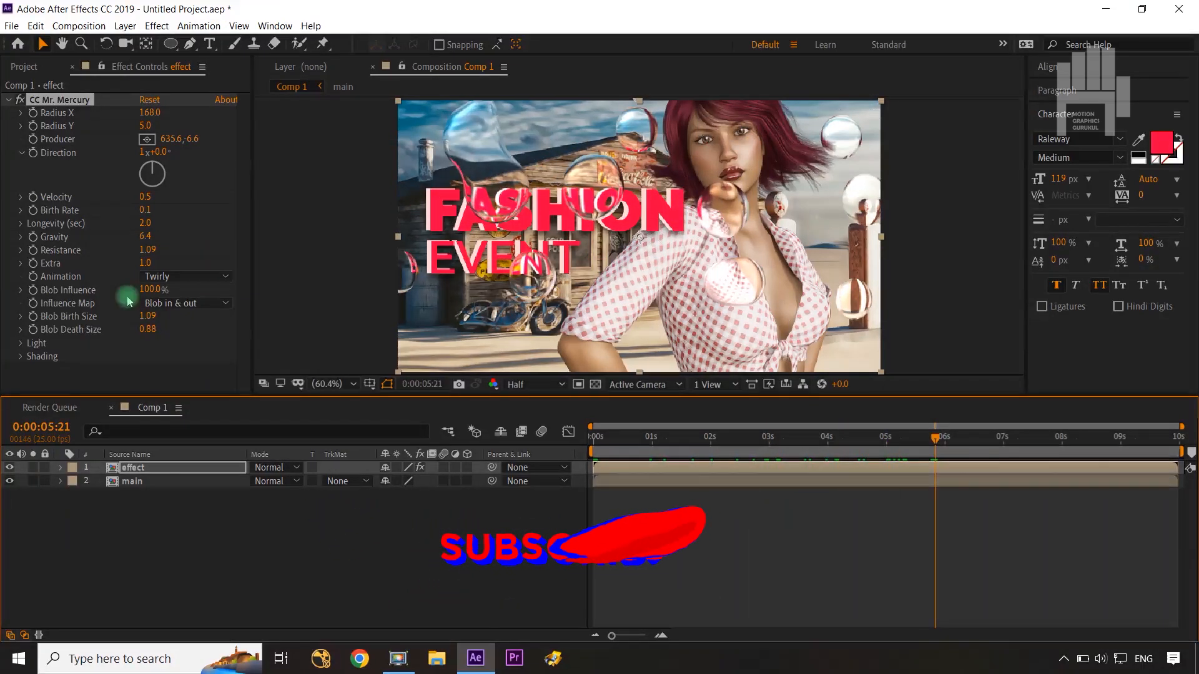
left_click_drag(148, 316, 229, 329)
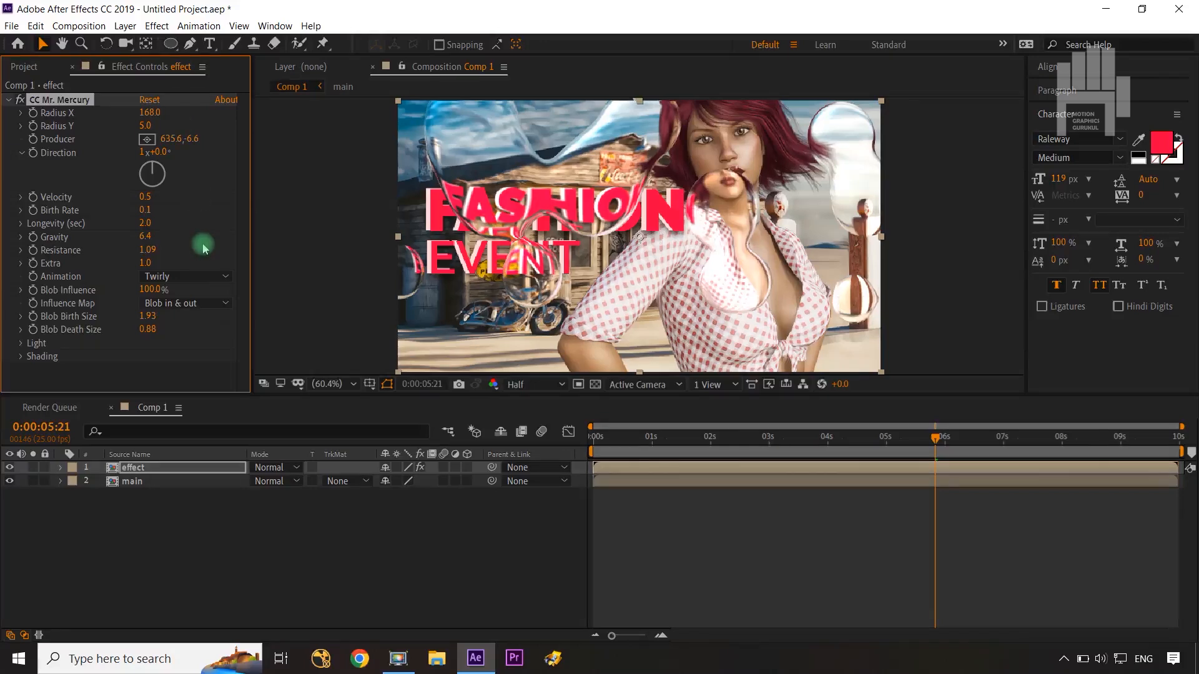
left_click(193, 304)
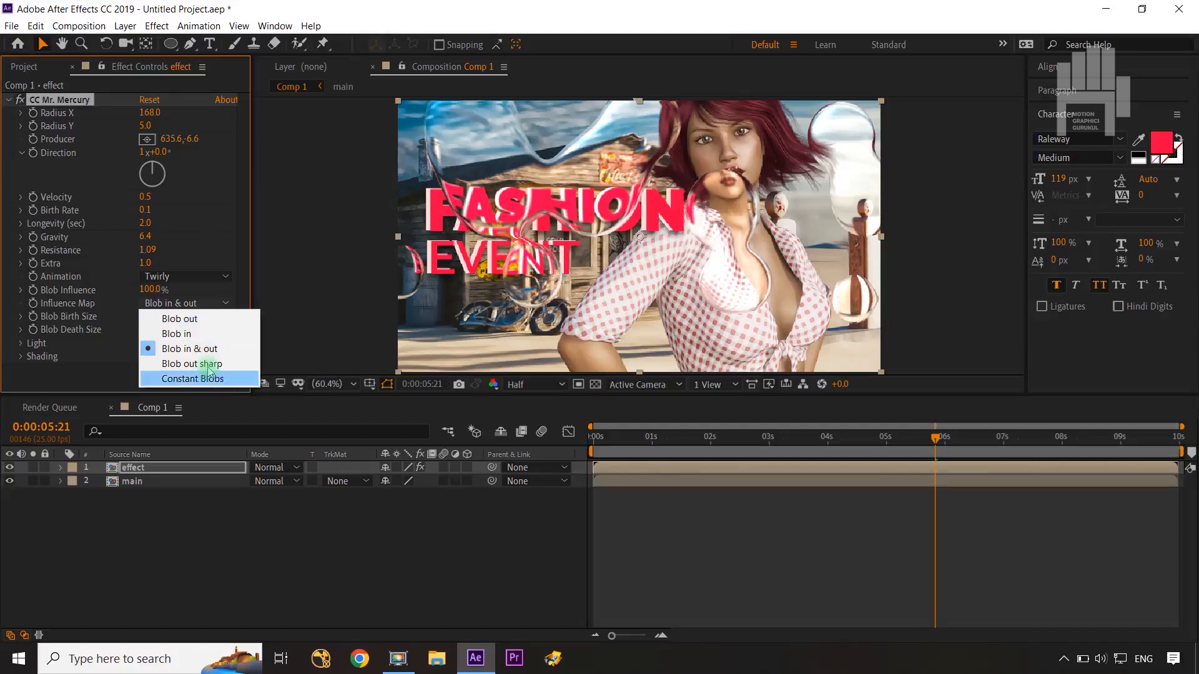
left_click(211, 277)
left_click(223, 233)
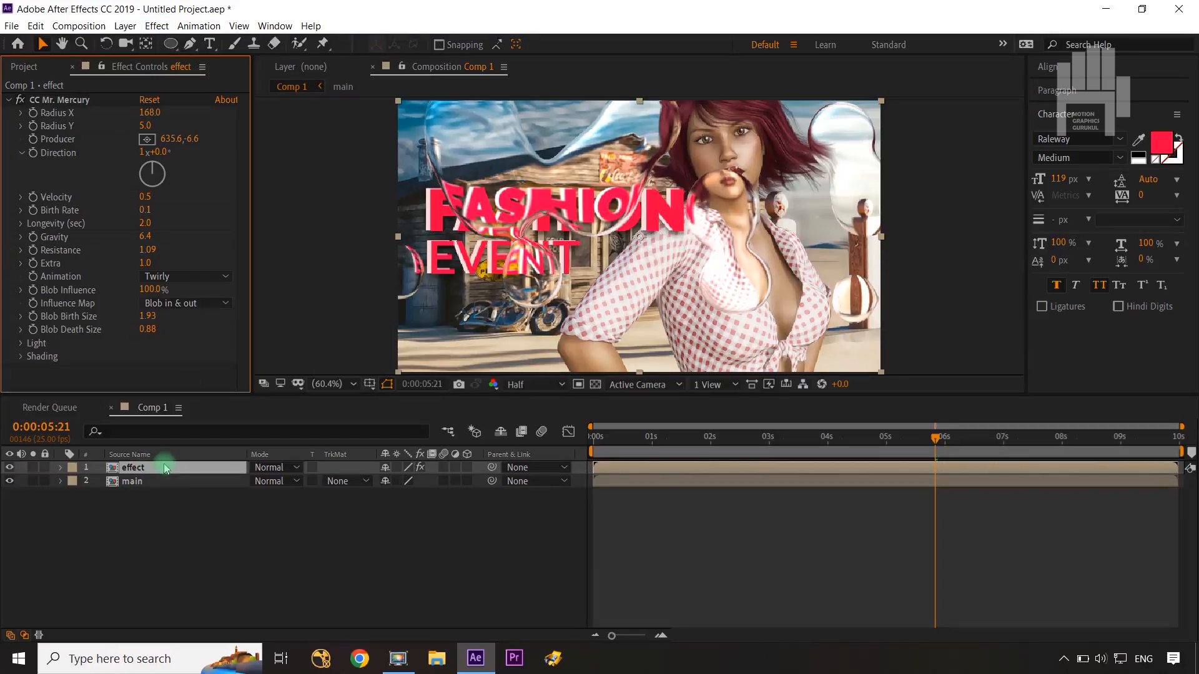
Apply the CC Glass effect to the effect layer.
left_click(168, 26)
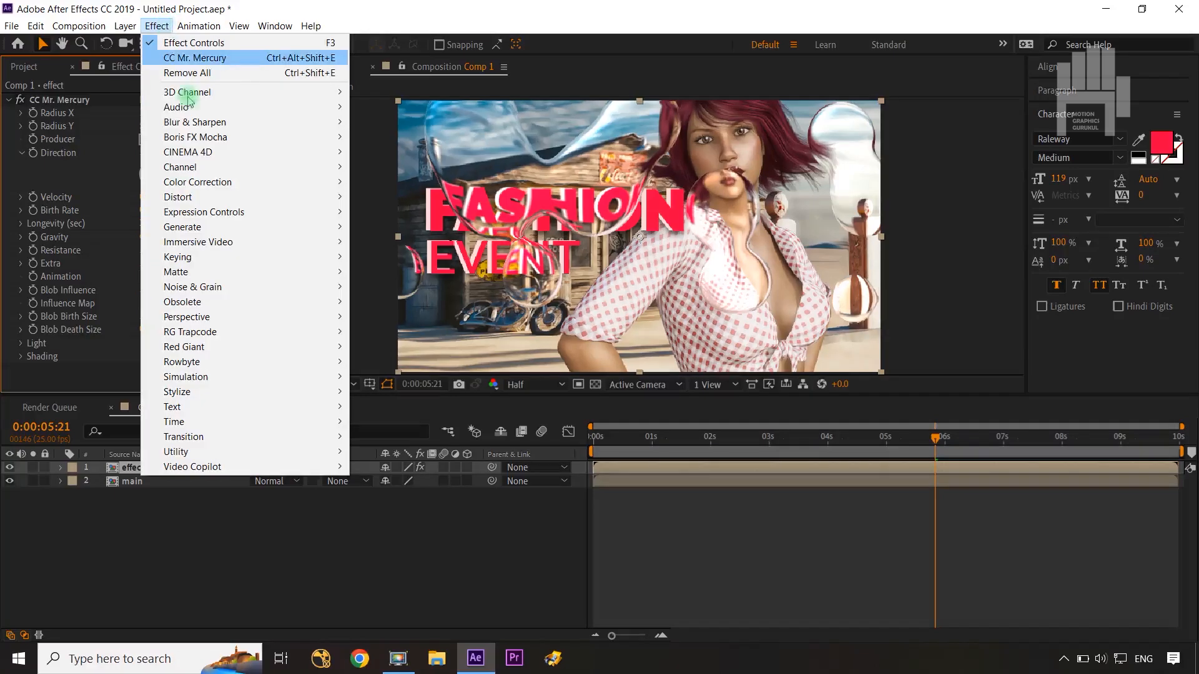
mouse_move(231, 393)
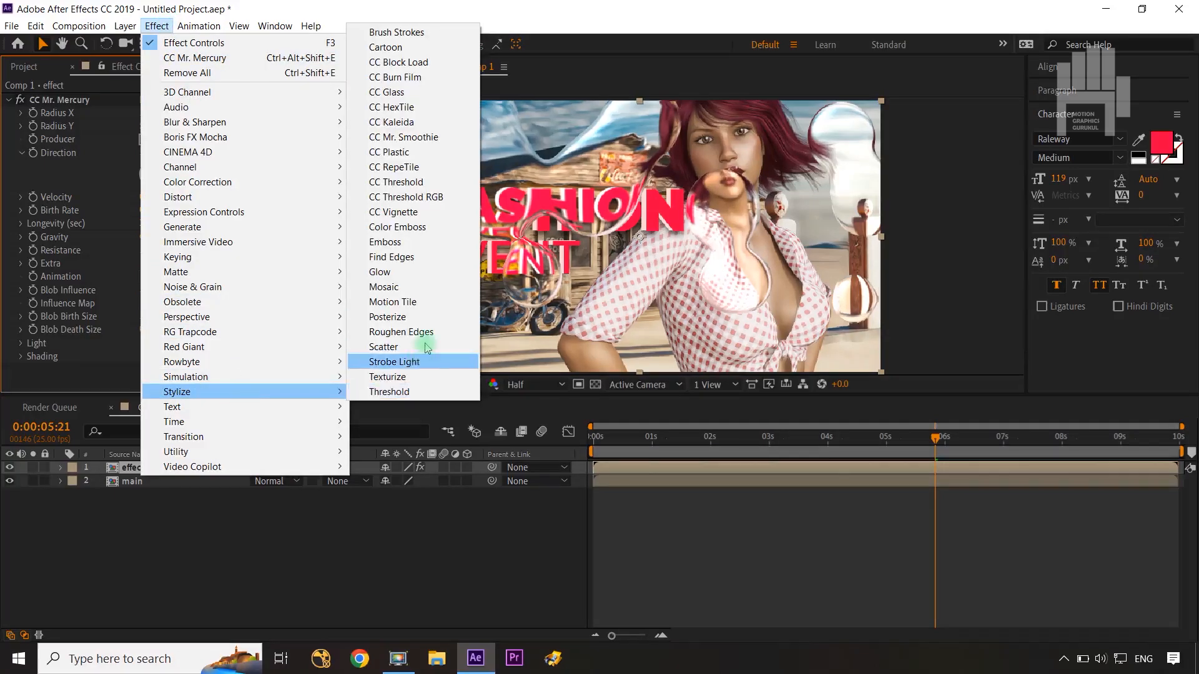
left_click(433, 94)
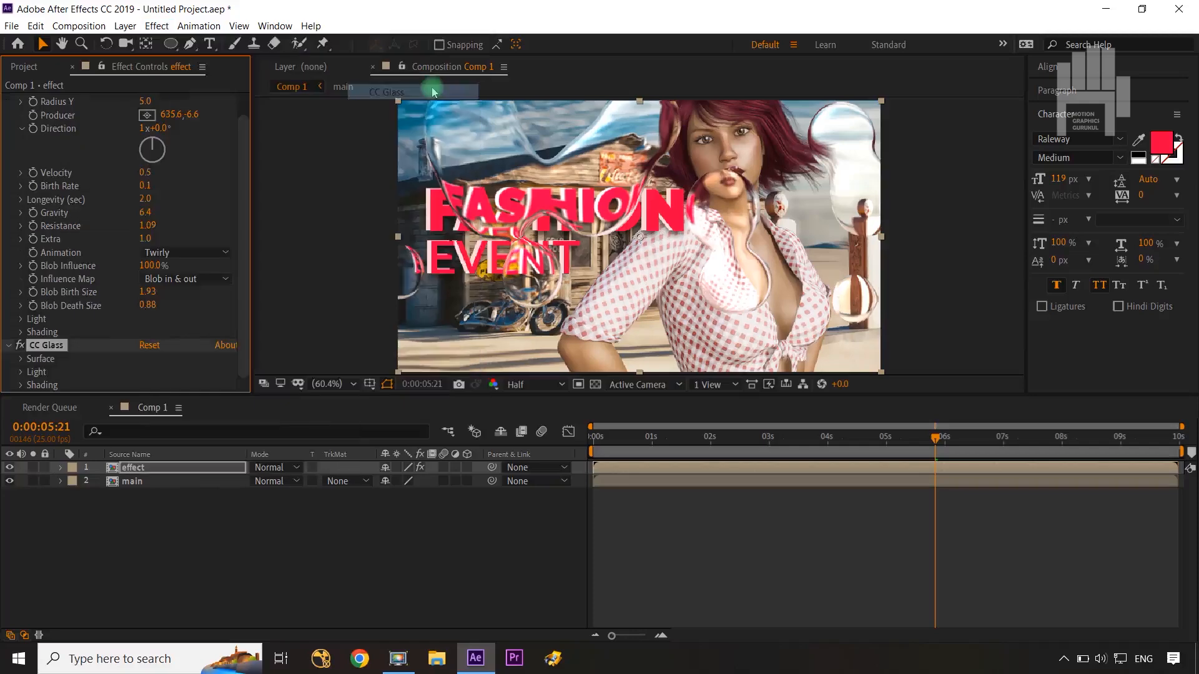
Set the CC Glass Bump Map to the main layer, using its Effects version as the source.
left_click(22, 360)
left_click(167, 341)
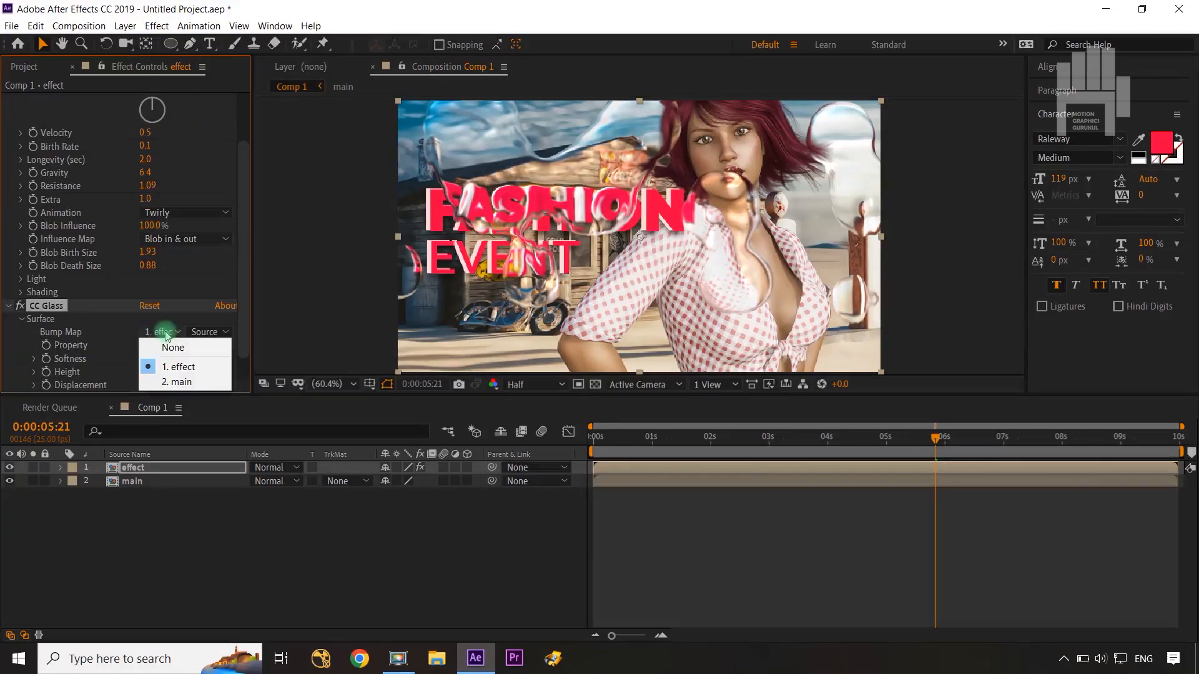
left_click(180, 382)
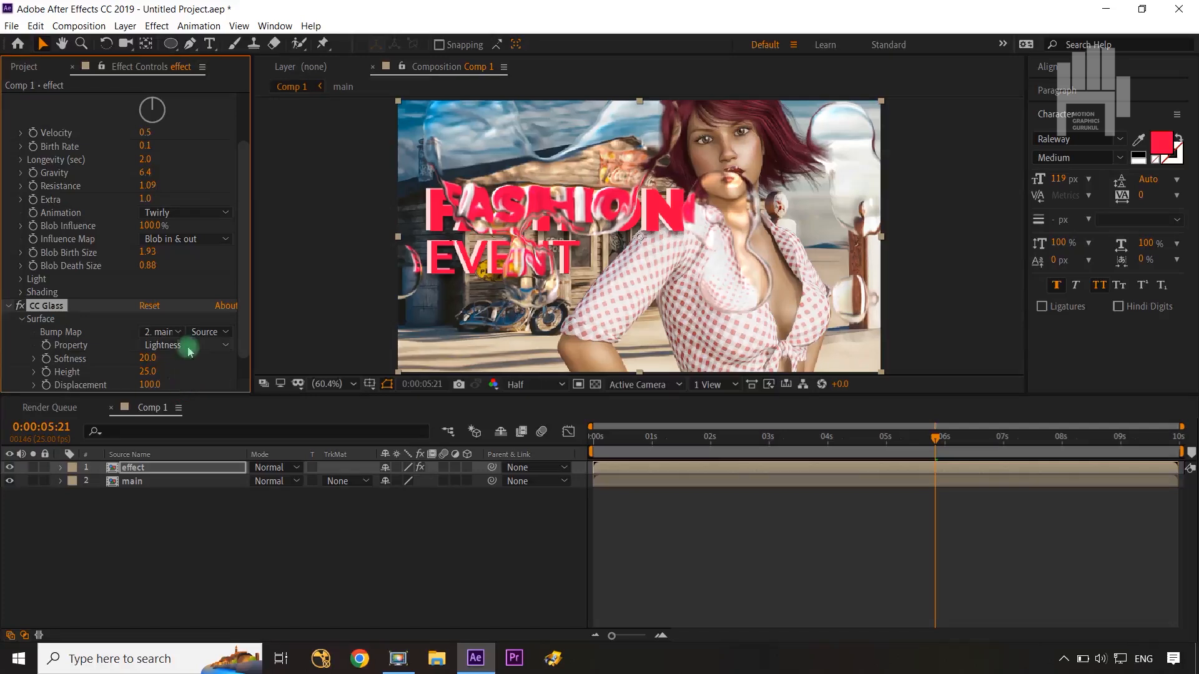
left_click(214, 339)
left_click(222, 378)
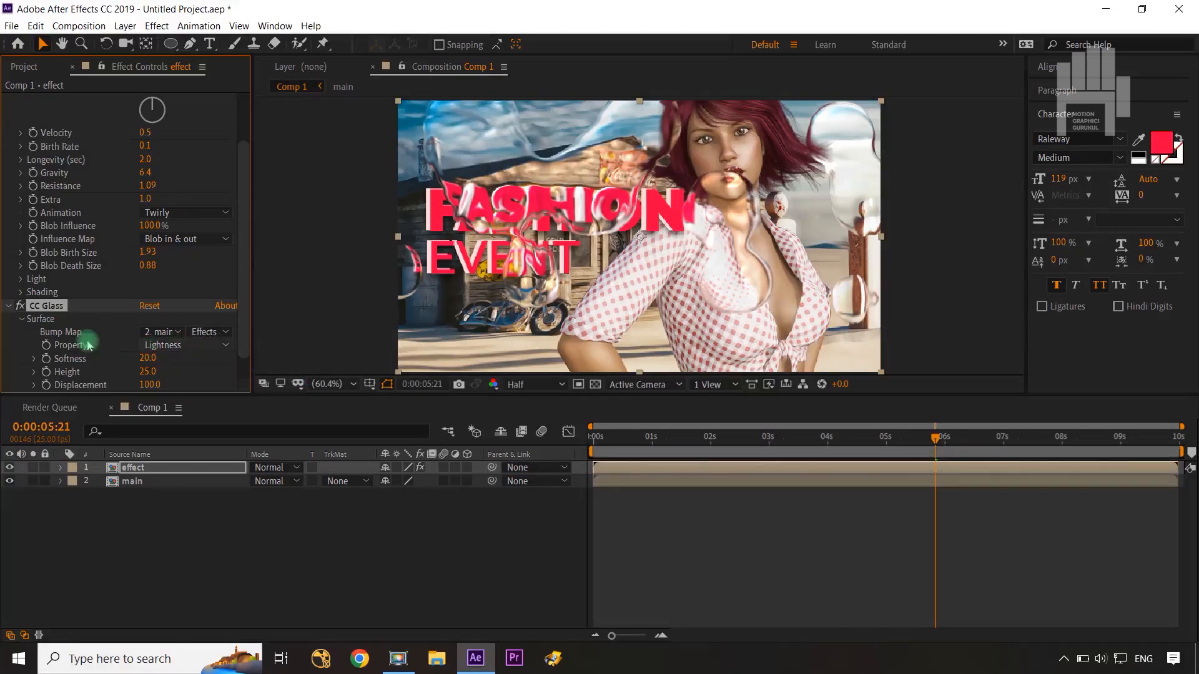
Compare Alpha and Lightness for the CC Glass Property, keep Alpha, and set Softness to 28, Height to 64 and Displacement to 146.
left_click(164, 345)
left_click(193, 406)
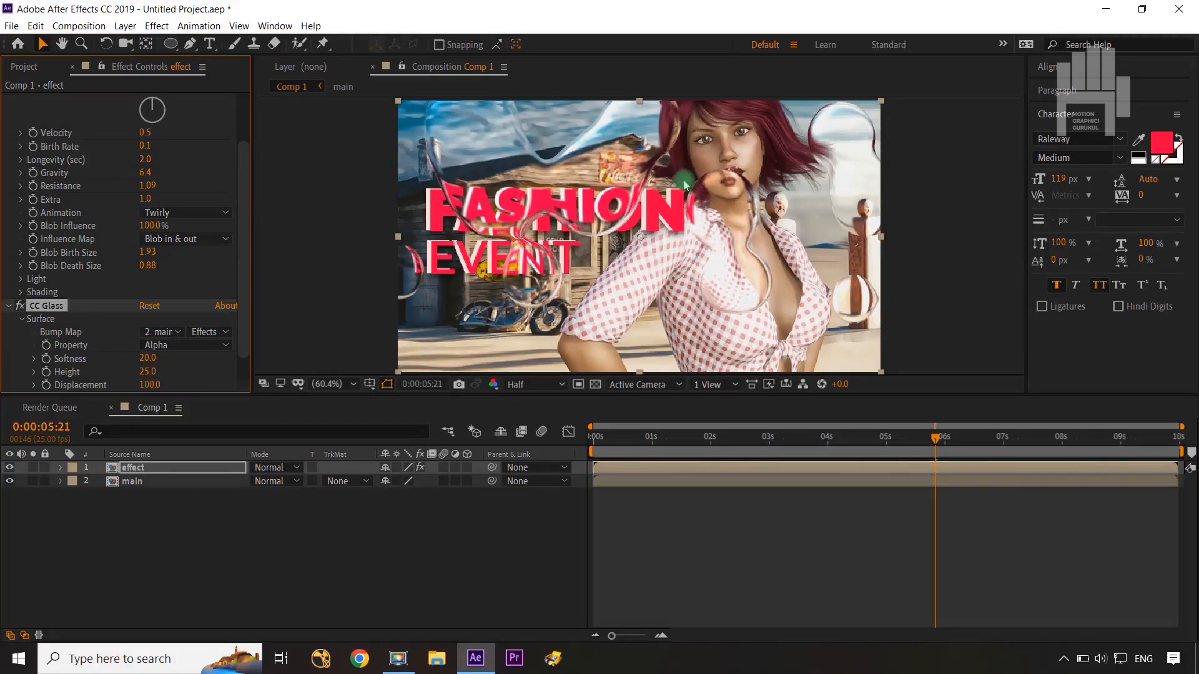
left_click(195, 348)
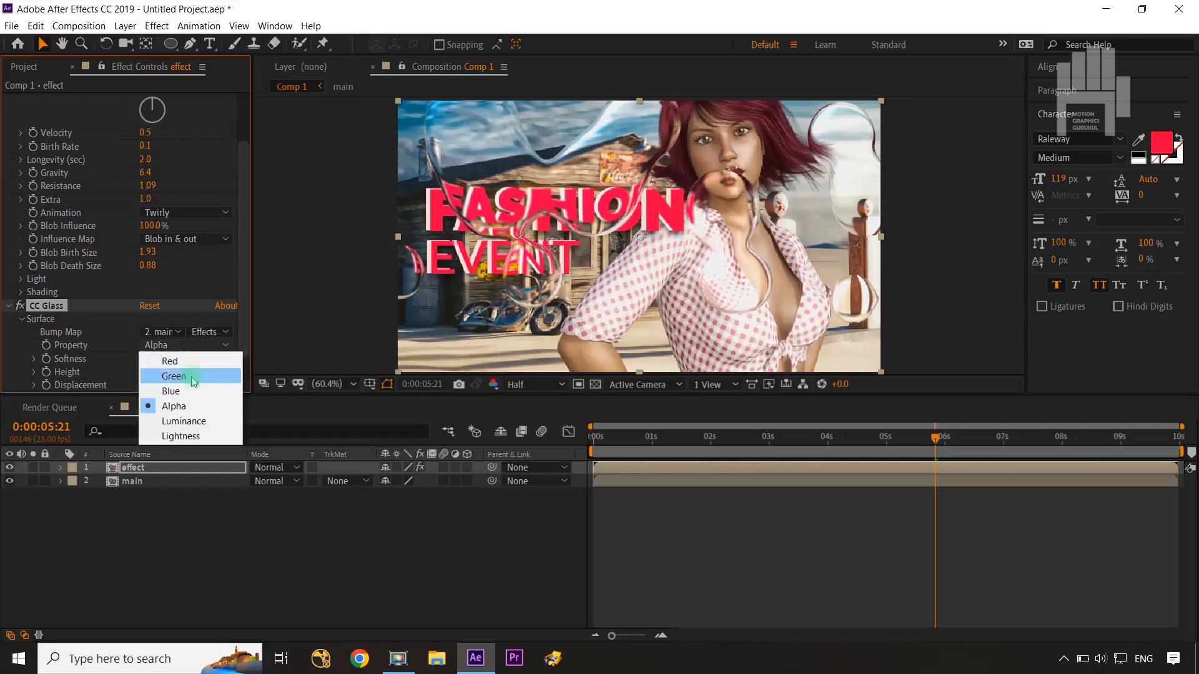
left_click(193, 435)
left_click(197, 345)
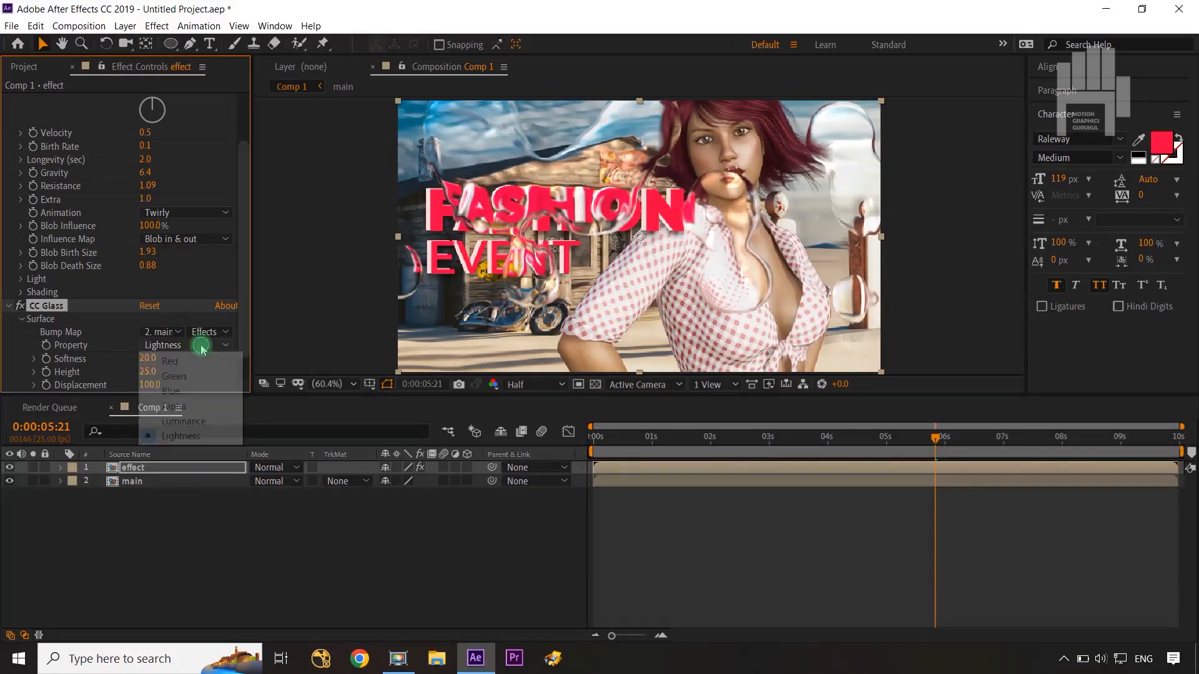
left_click(203, 406)
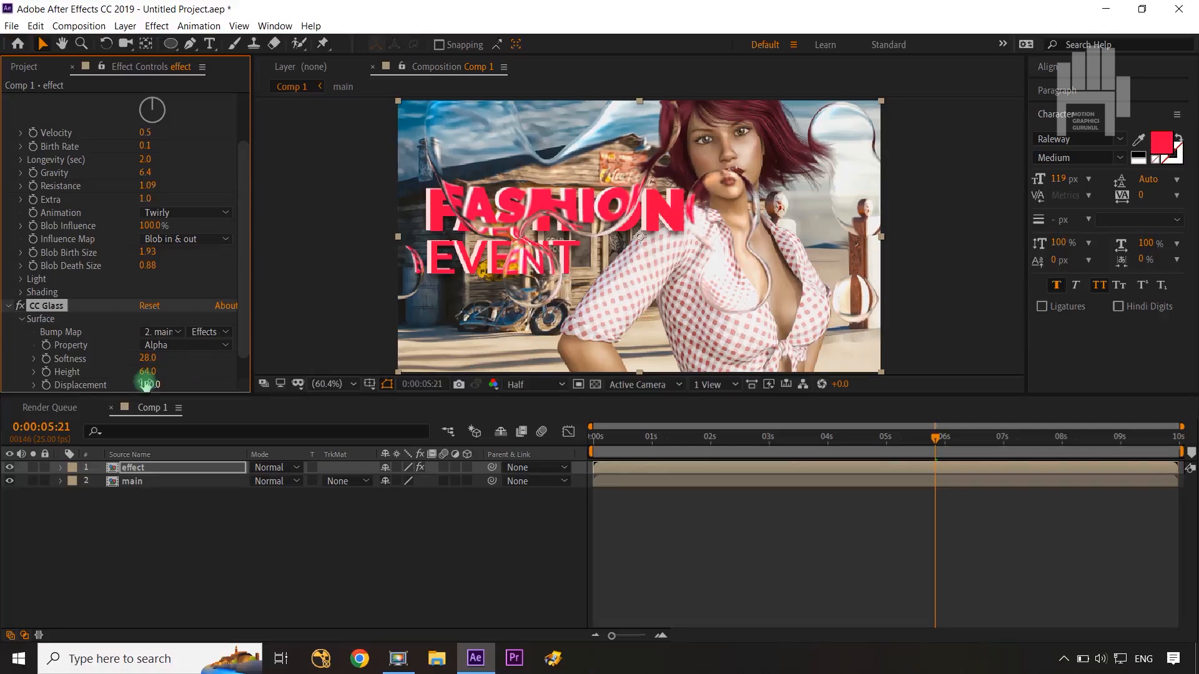
Set the CC Glass Shading values to Ambient 39, Diffuse 45, Specular 75 and Roughness 0.069.
scroll(186, 380, "down", 1)
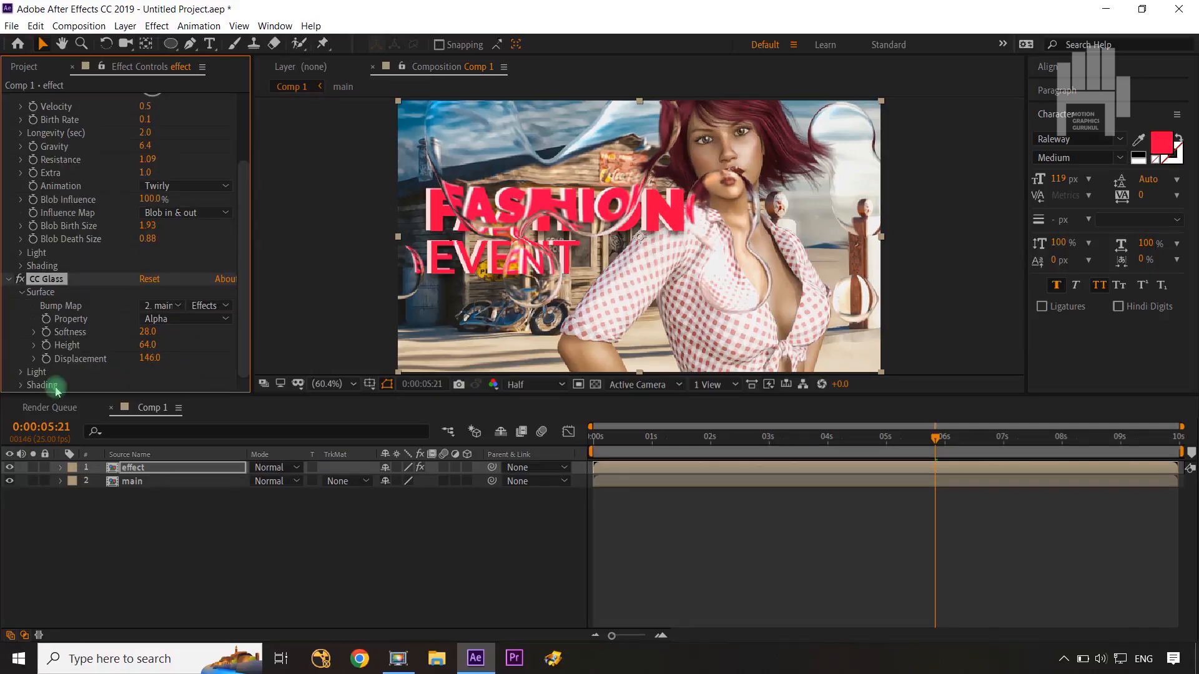
left_click(21, 385)
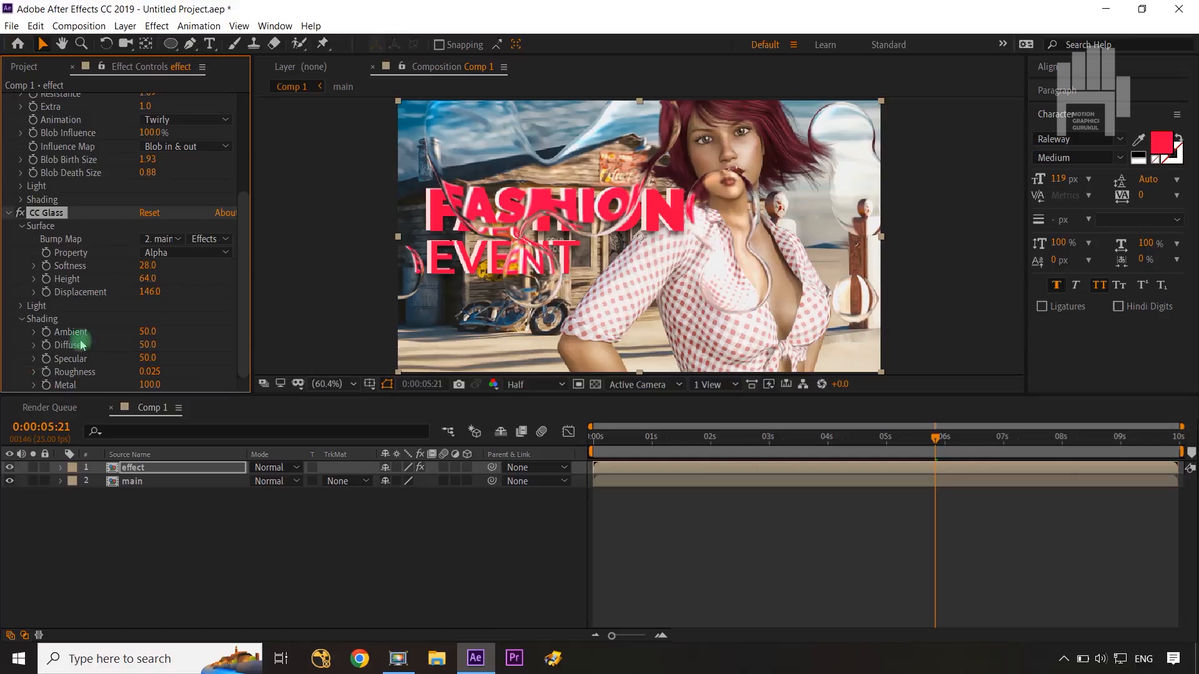
mouse_move(148, 333)
left_mouse_down()
mouse_move(150, 345)
mouse_move(129, 347)
mouse_move(149, 347)
left_mouse_up()
left_click(218, 364)
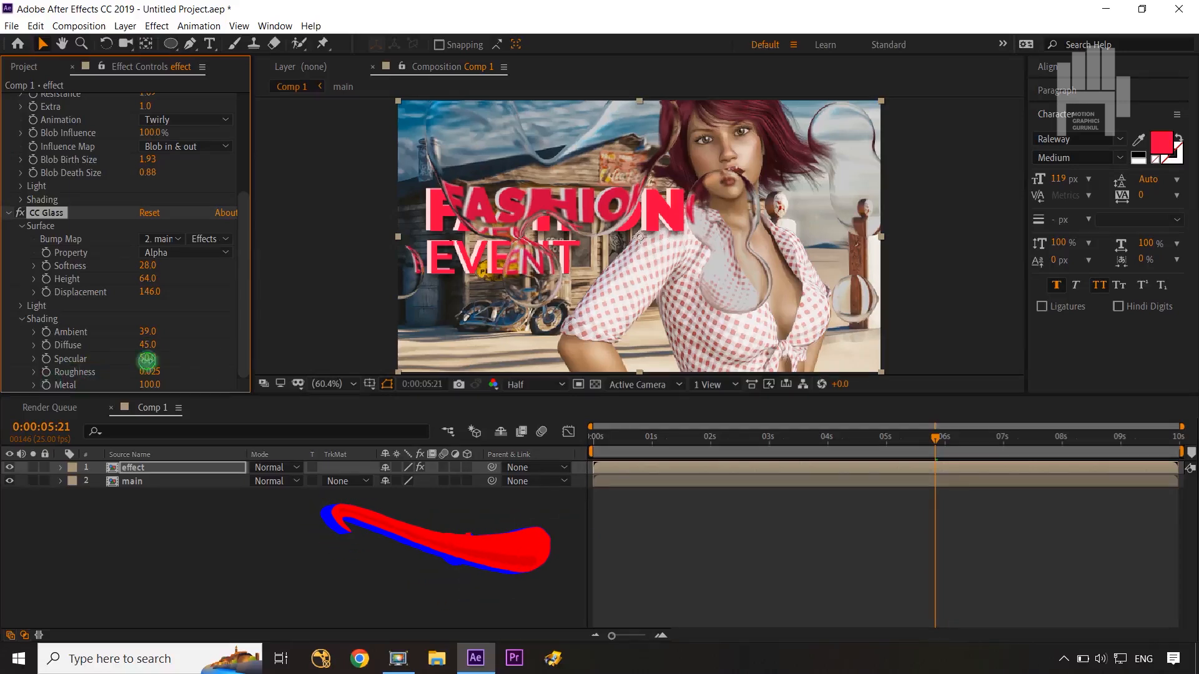
mouse_move(162, 361)
left_mouse_down()
mouse_move(187, 364)
mouse_move(178, 369)
left_mouse_up()
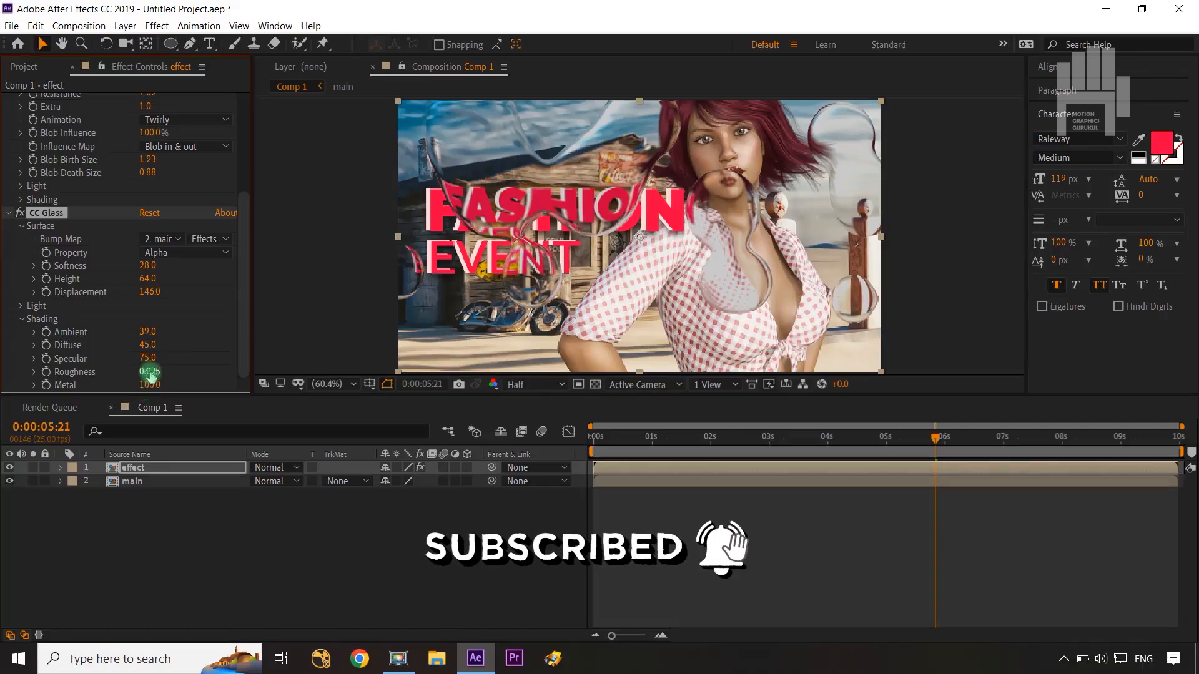
left_click_drag(150, 374, 188, 371)
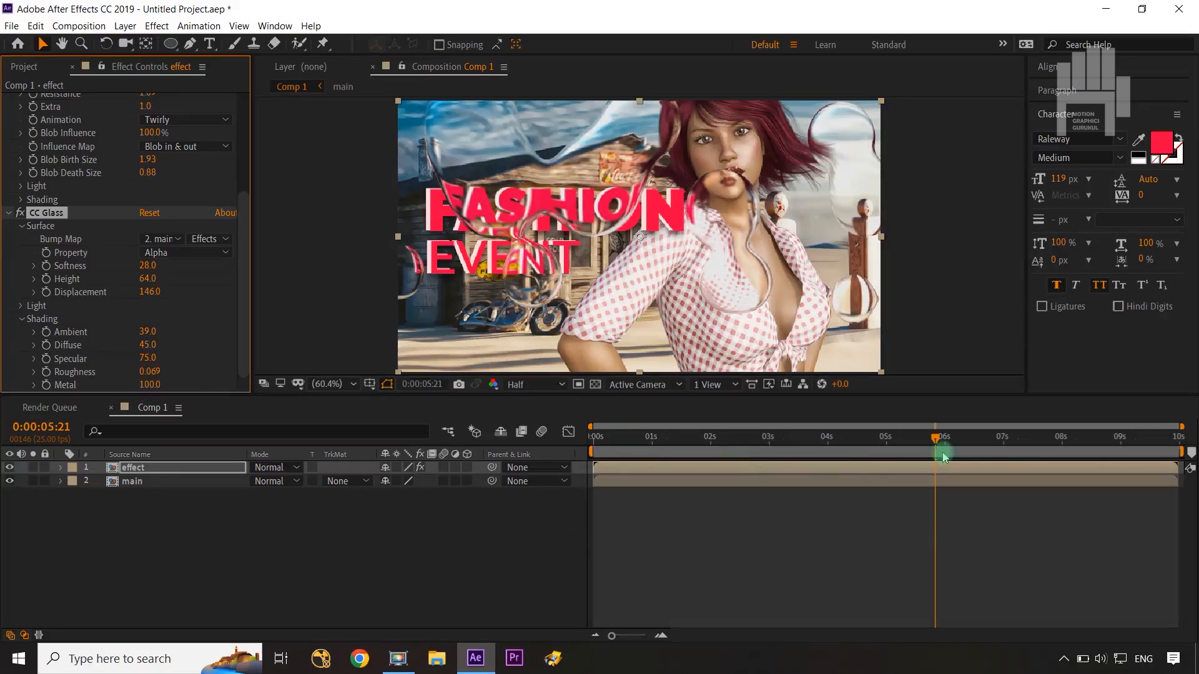
Return to the start of the composition, deselect the effect layer and preview the liquid animation.
left_click_drag(935, 442, 528, 538)
left_click(527, 537)
key("space")
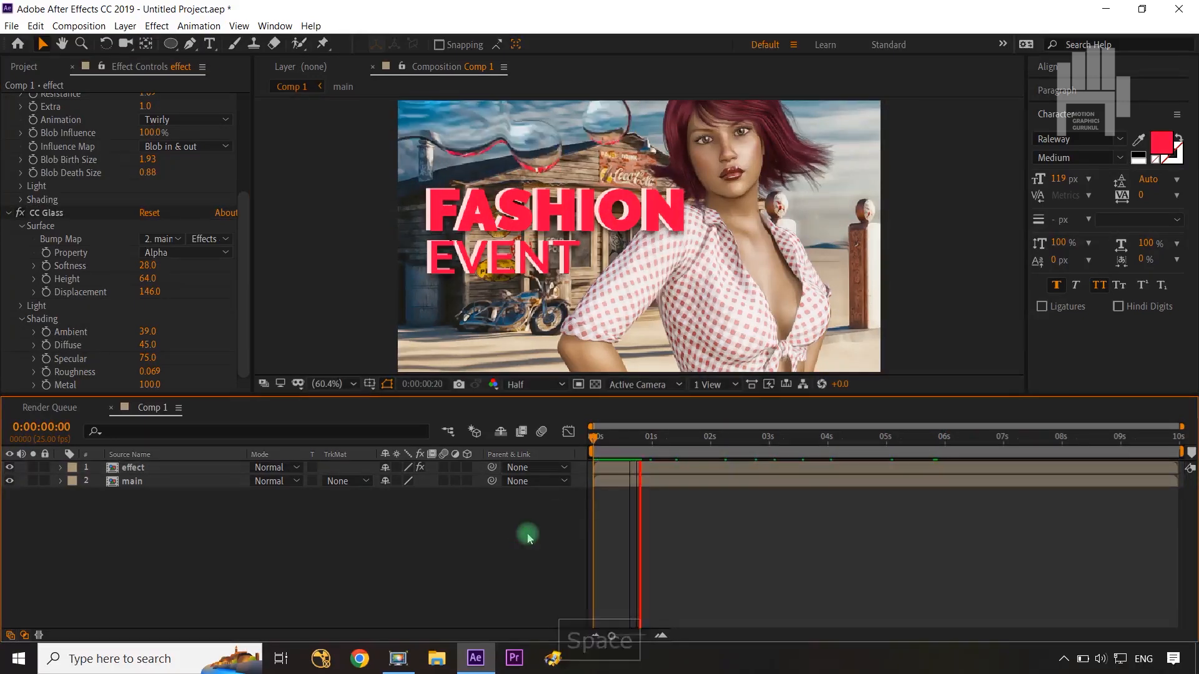